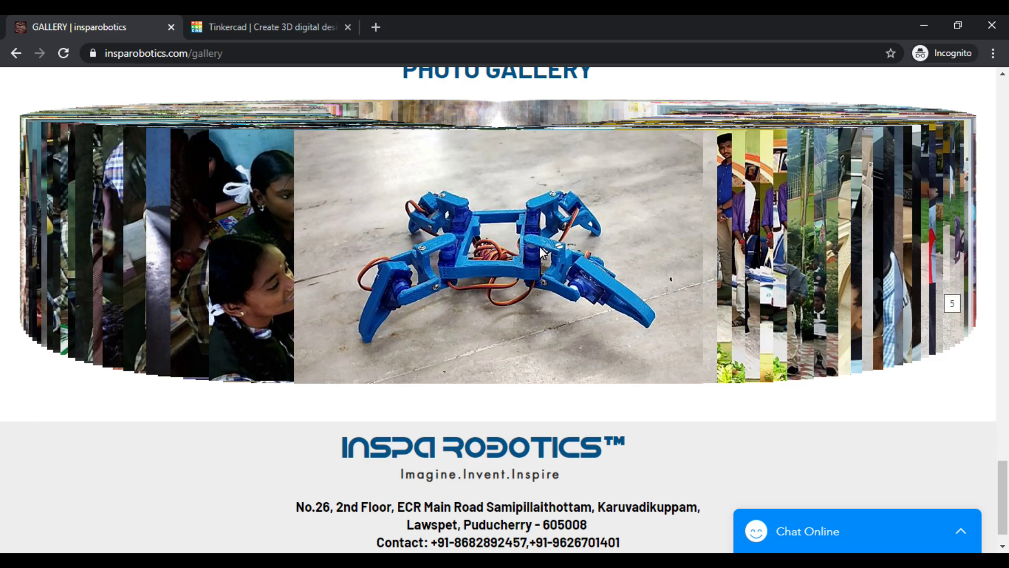
Step: Switch to the Tinkercad site and sign in with a Google account
left_click(234, 27)
left_click(216, 55)
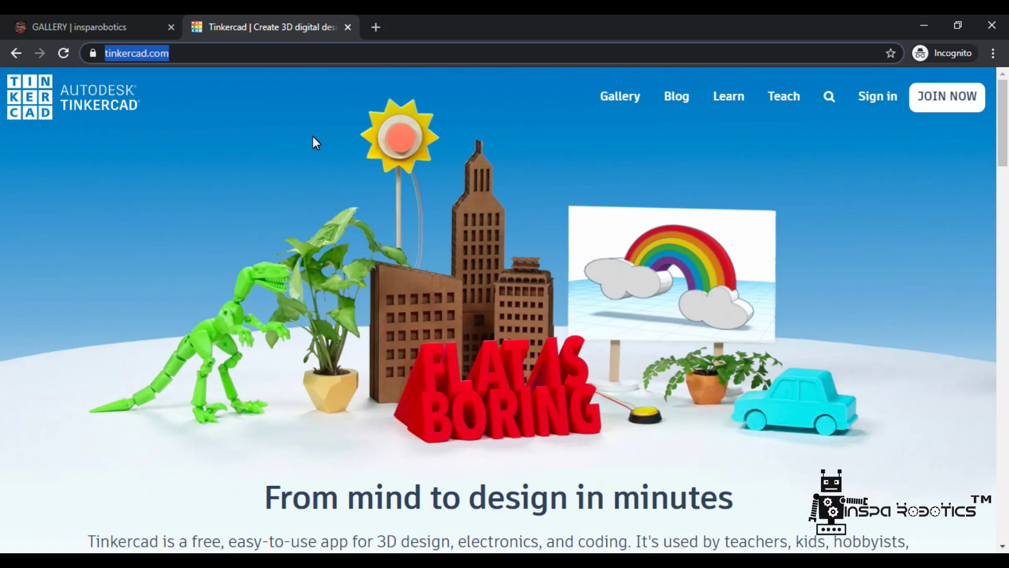
left_click(318, 156)
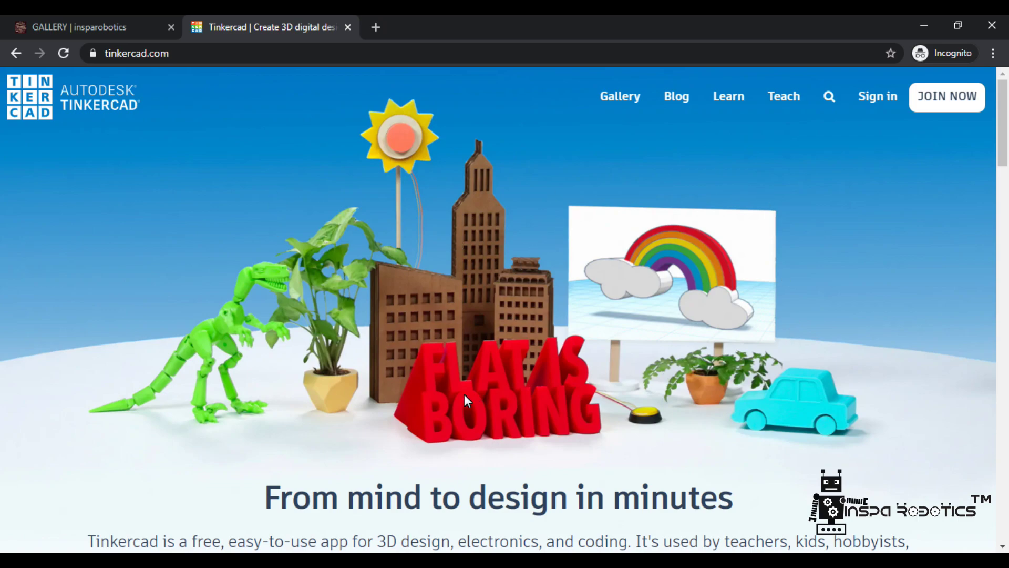
left_click(874, 100)
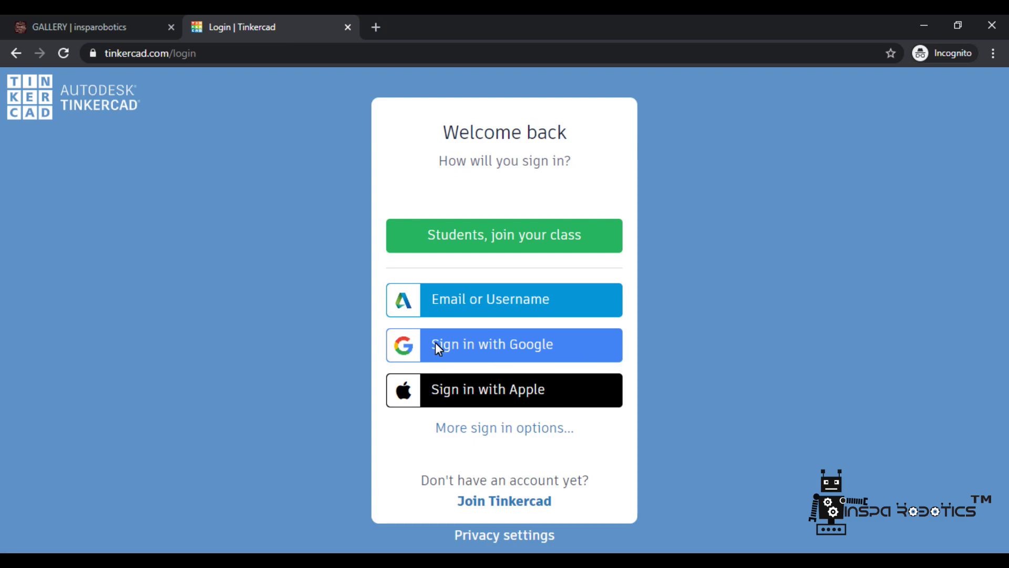
left_click(453, 342)
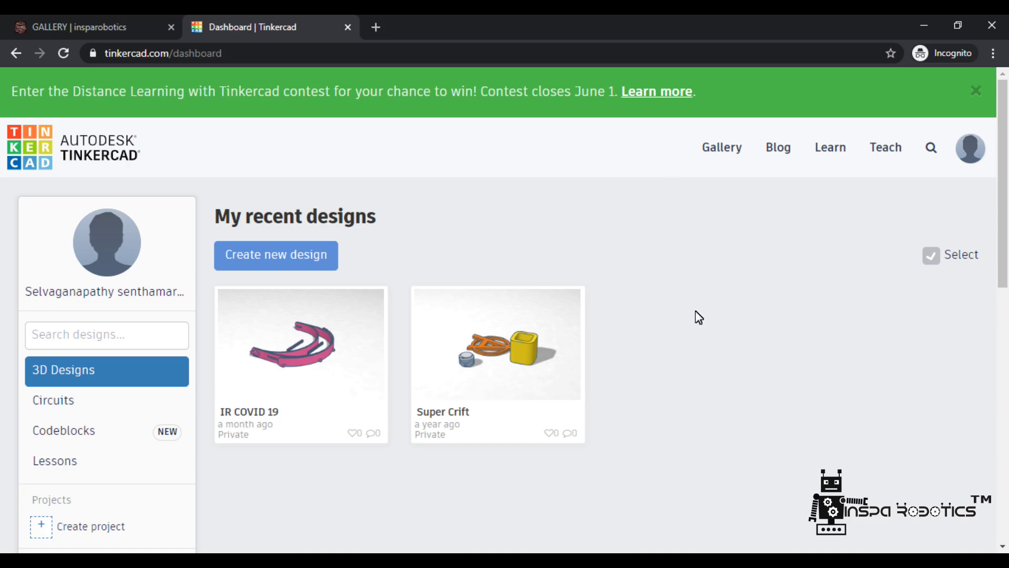
Step: Create a new 3D design from the 3D Designs collection on the dashboard
left_click(52, 371)
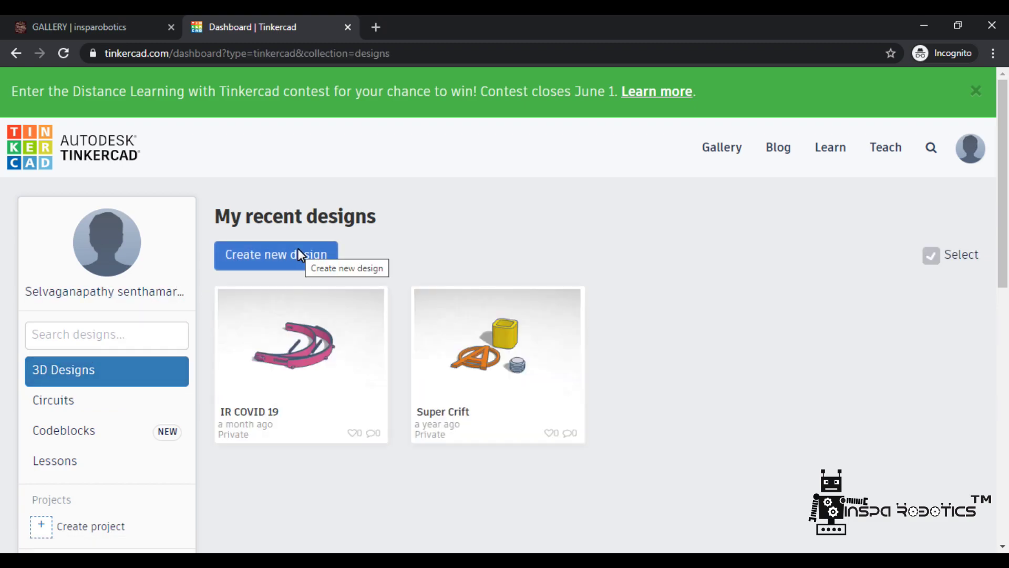
left_click(298, 250)
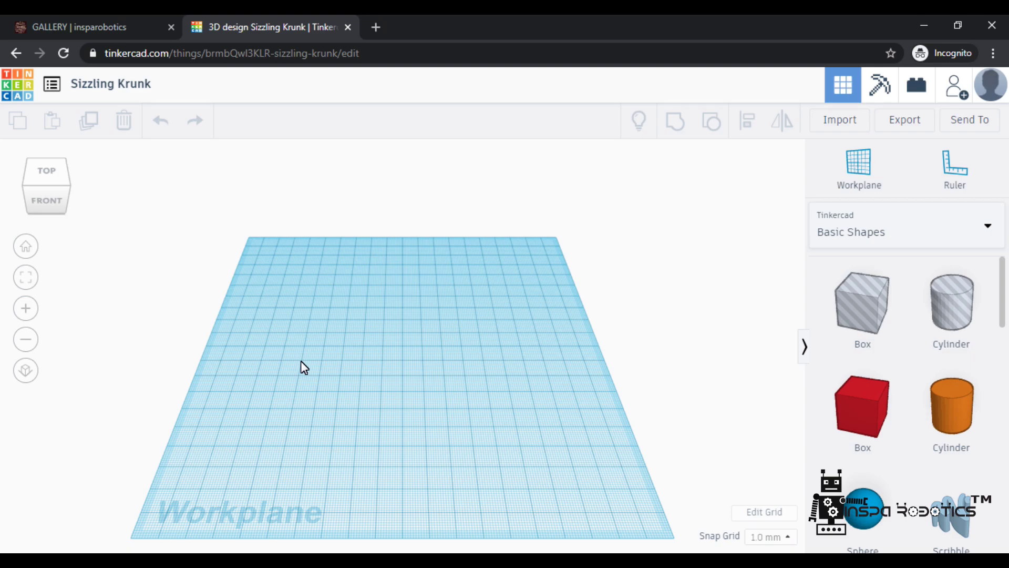
right_click_drag(244, 434, 239, 412)
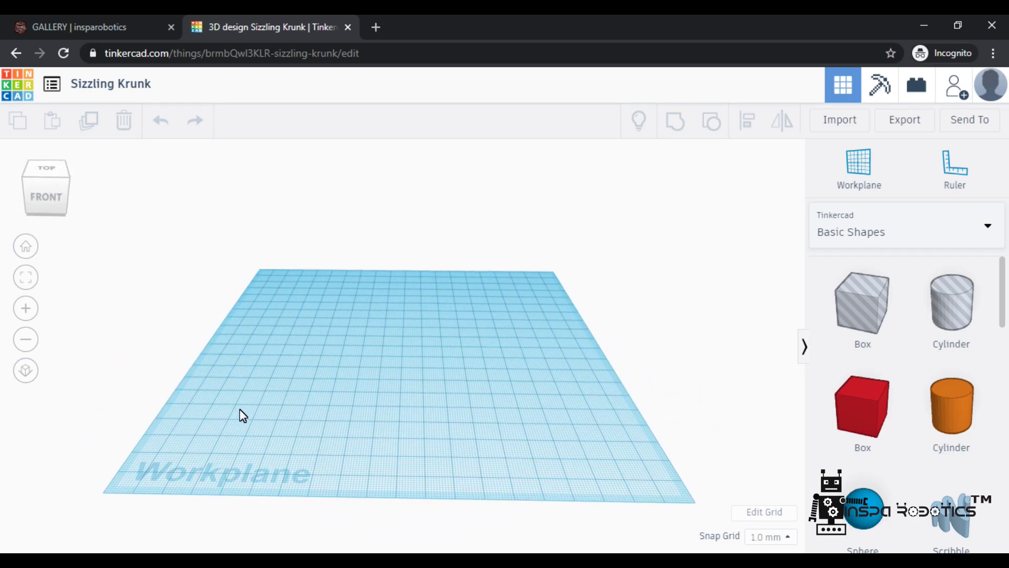
mouse_move(43, 194)
left_mouse_down()
mouse_move(52, 192)
mouse_move(46, 201)
left_mouse_up()
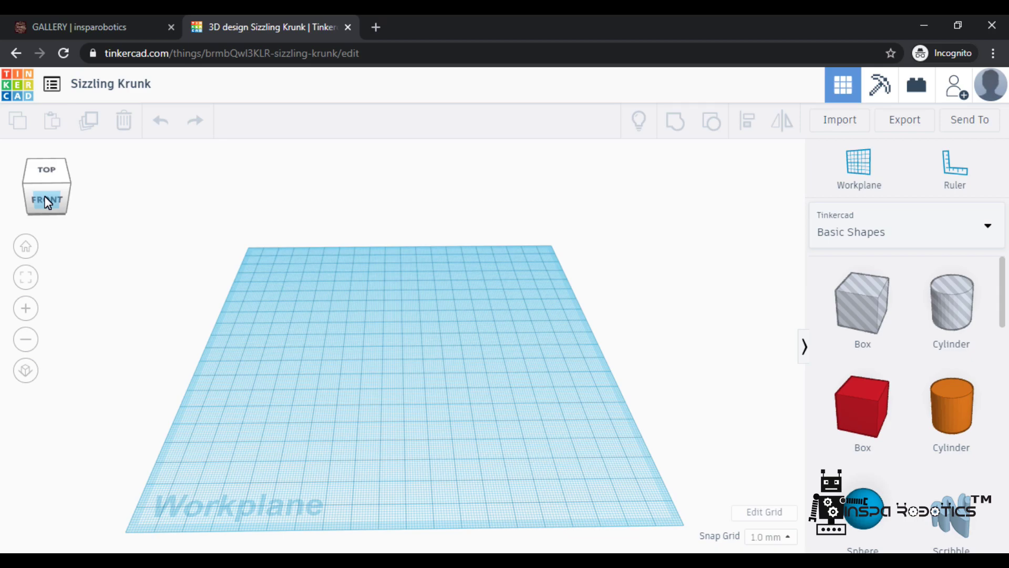
left_click(24, 341)
left_click(27, 311)
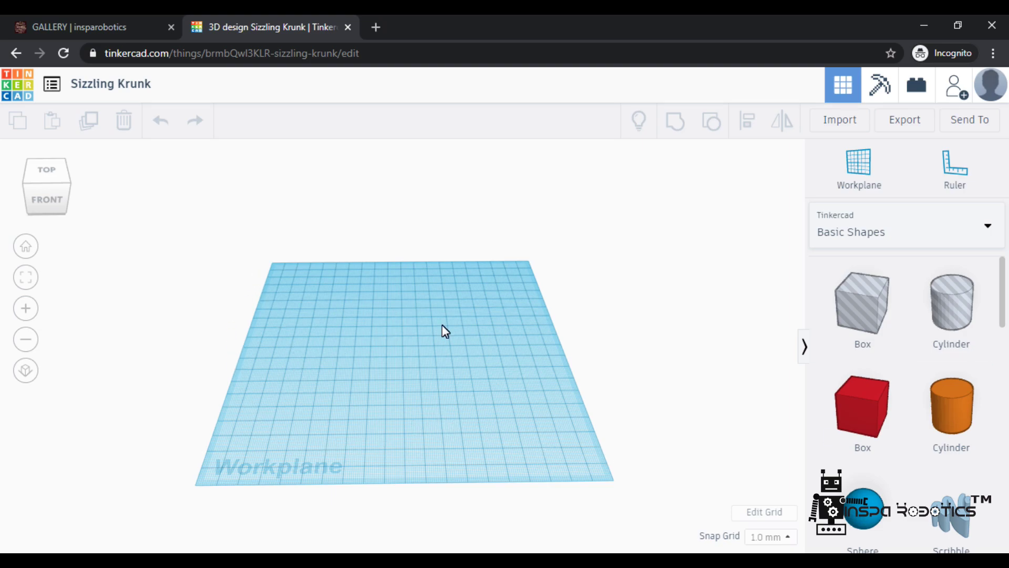
Step: Place a ruler with its origin on the workplane's front-left corner
left_click(940, 171)
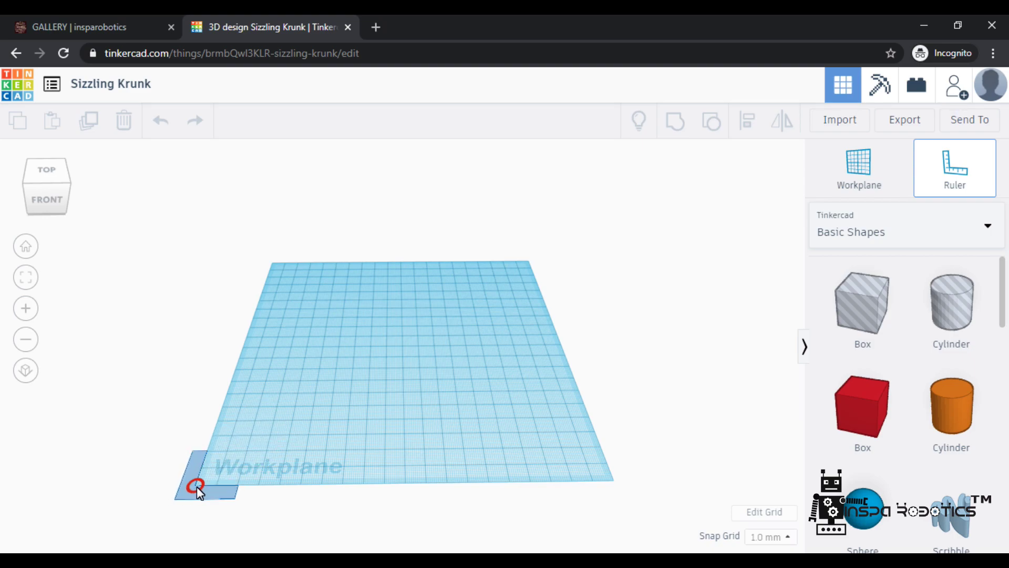
left_click(196, 487)
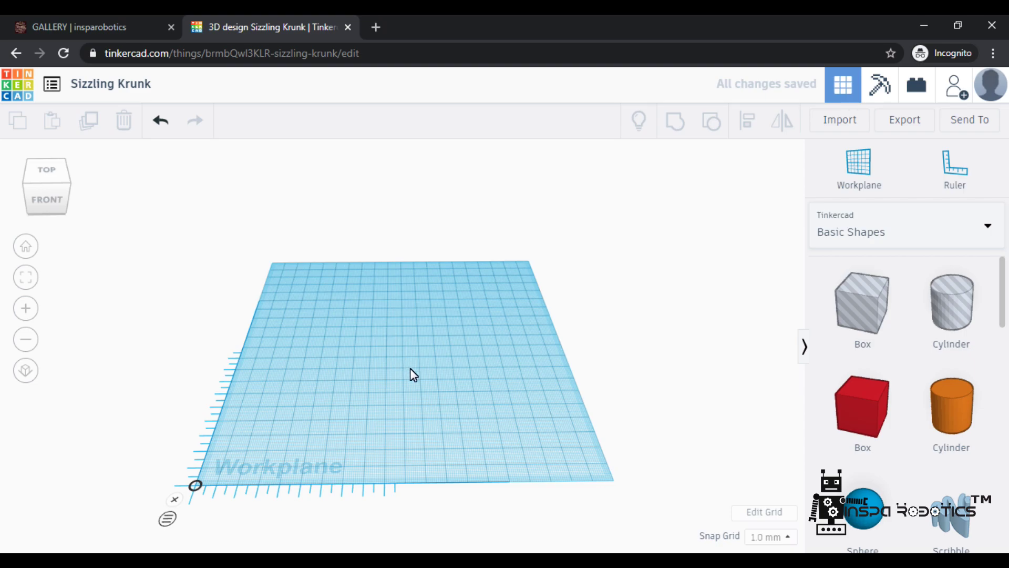
mouse_move(454, 441)
right_mouse_down()
mouse_move(421, 448)
mouse_move(453, 440)
right_mouse_up()
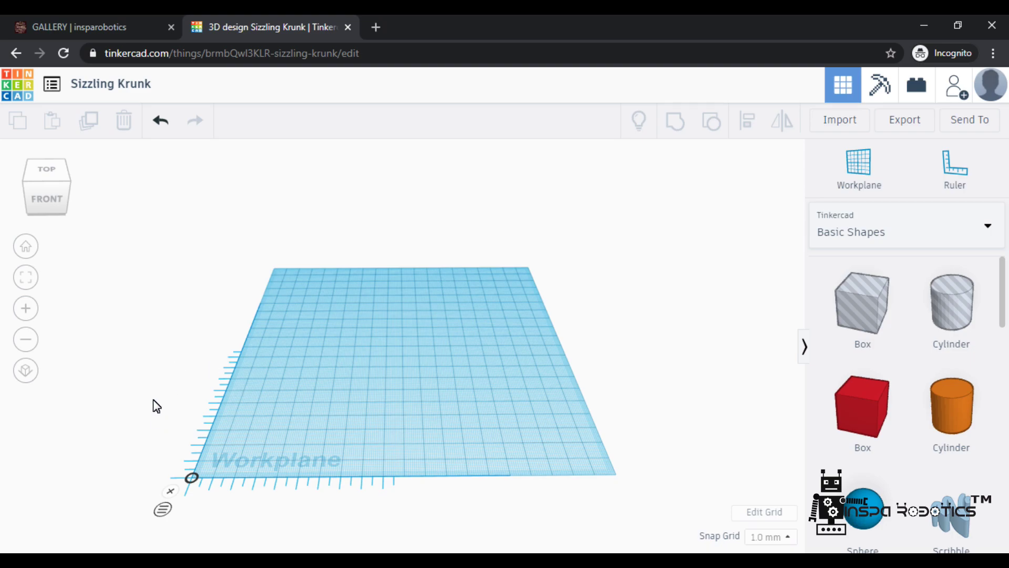
Step: Place a solid red box on the workplane, about 57 mm across and 53 mm back from the ruler origin
scroll(206, 422, "up", 1)
key("w")
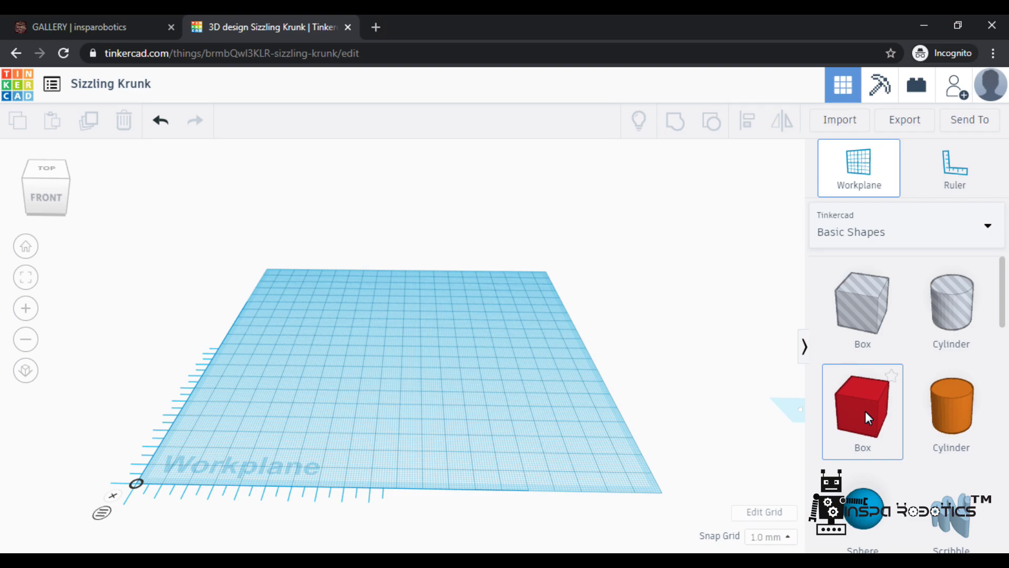
left_click_drag(865, 411, 404, 364)
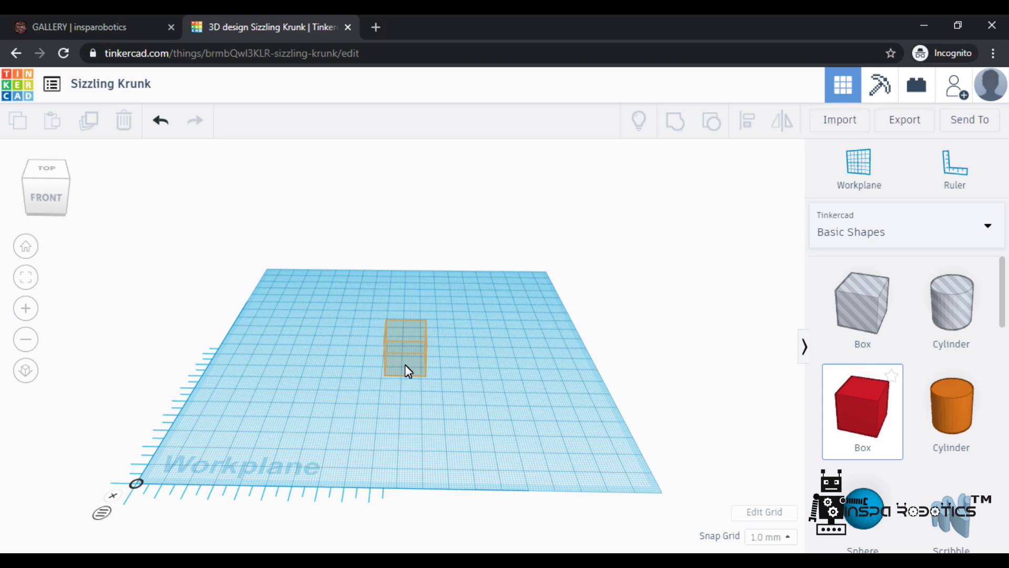
left_click_drag(406, 366, 334, 388)
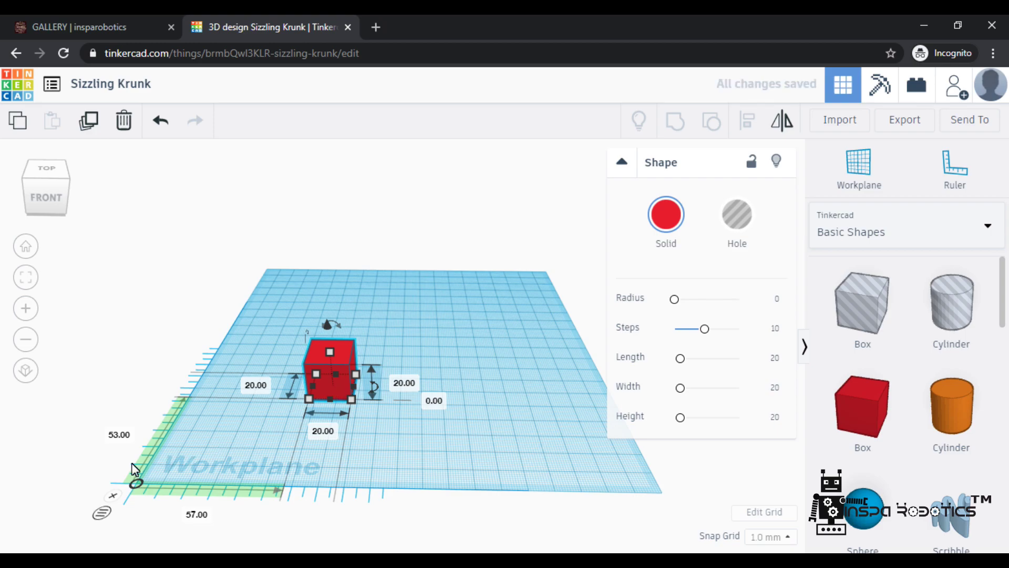
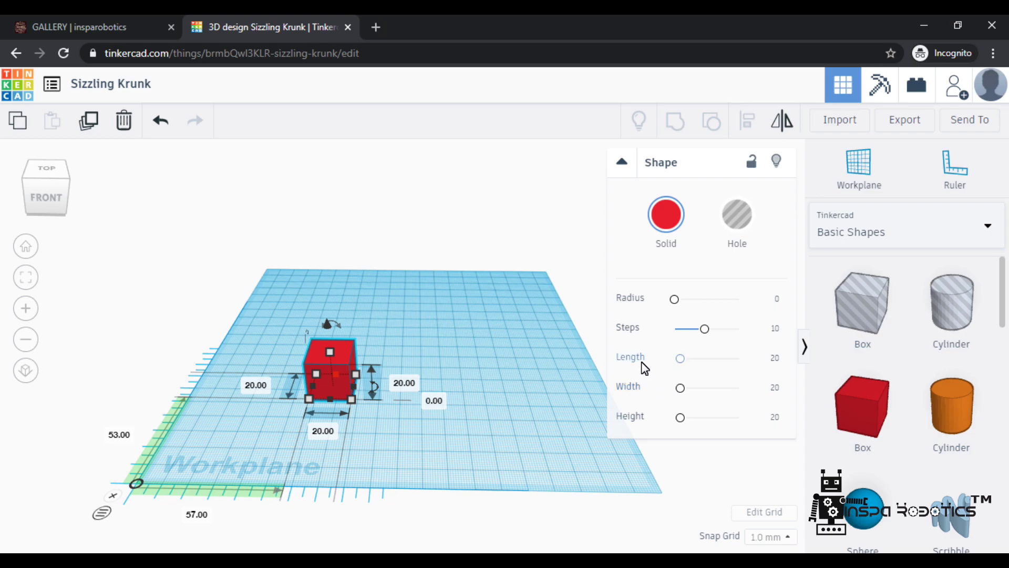
Step: Set the red box's length, width and height to 50 mm each
left_click(777, 360)
type("50")
key("Return")
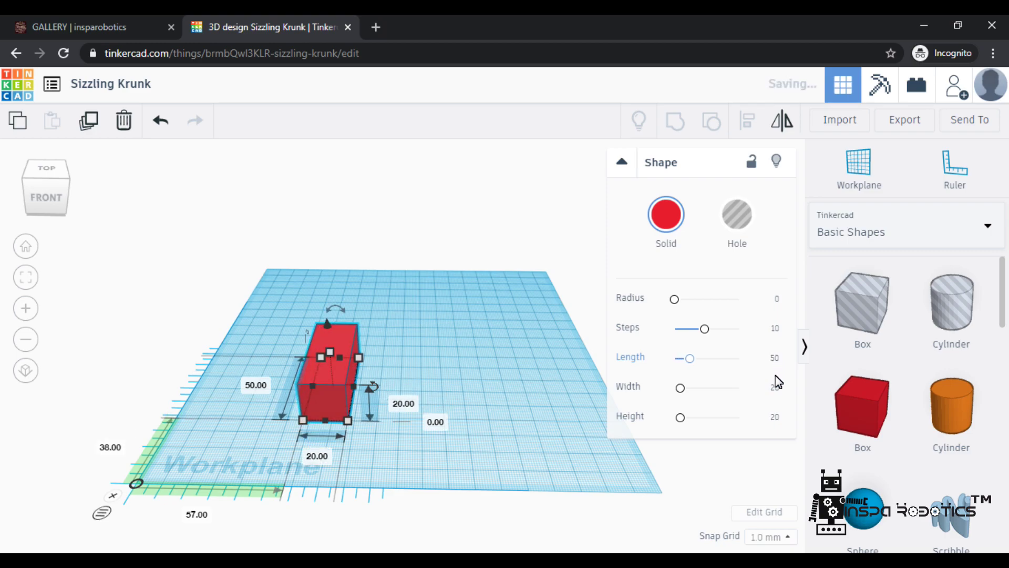
left_click(776, 387)
type("50")
key("Return")
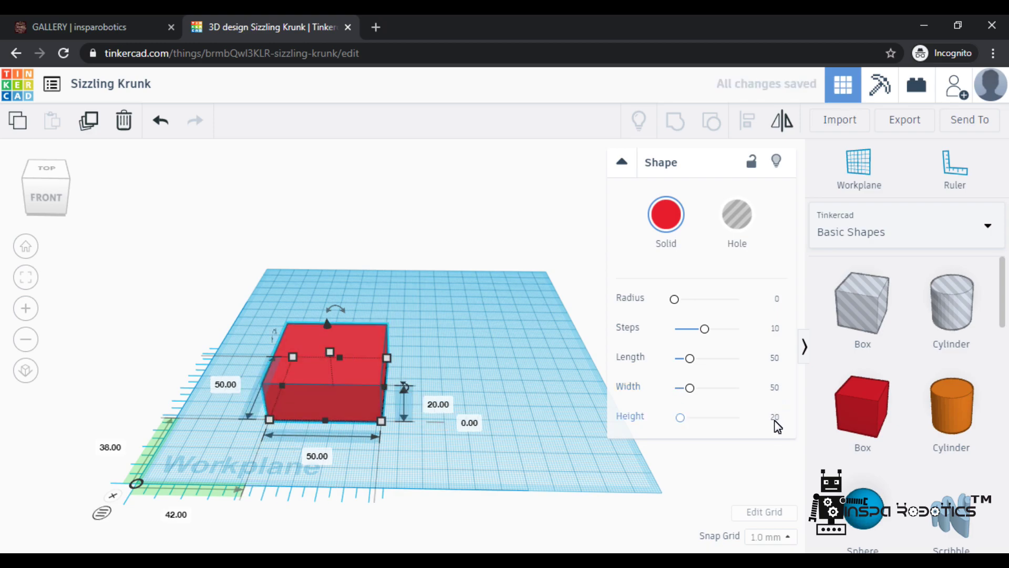
left_click(774, 416)
type("50")
key("Return")
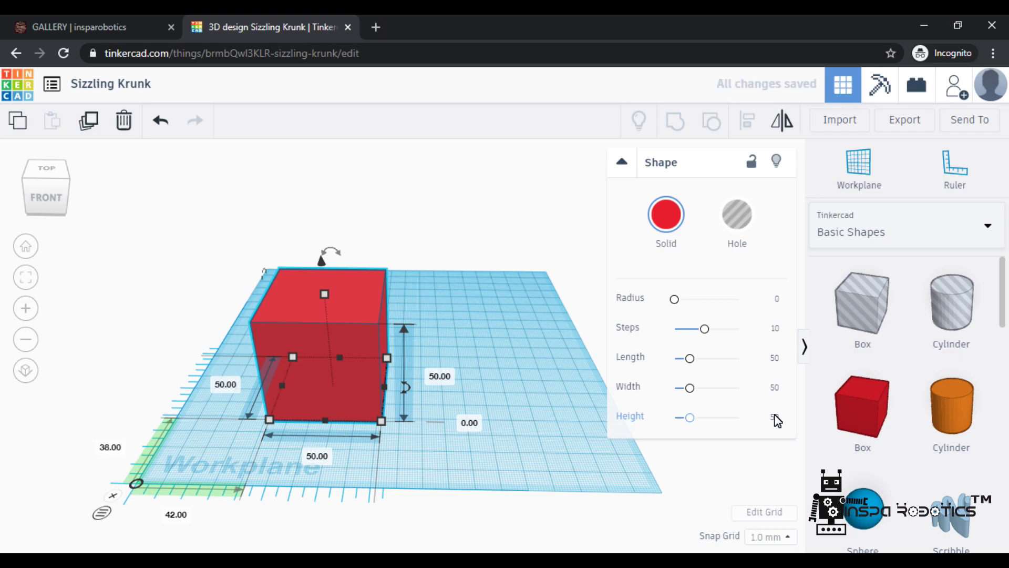
left_click(413, 456)
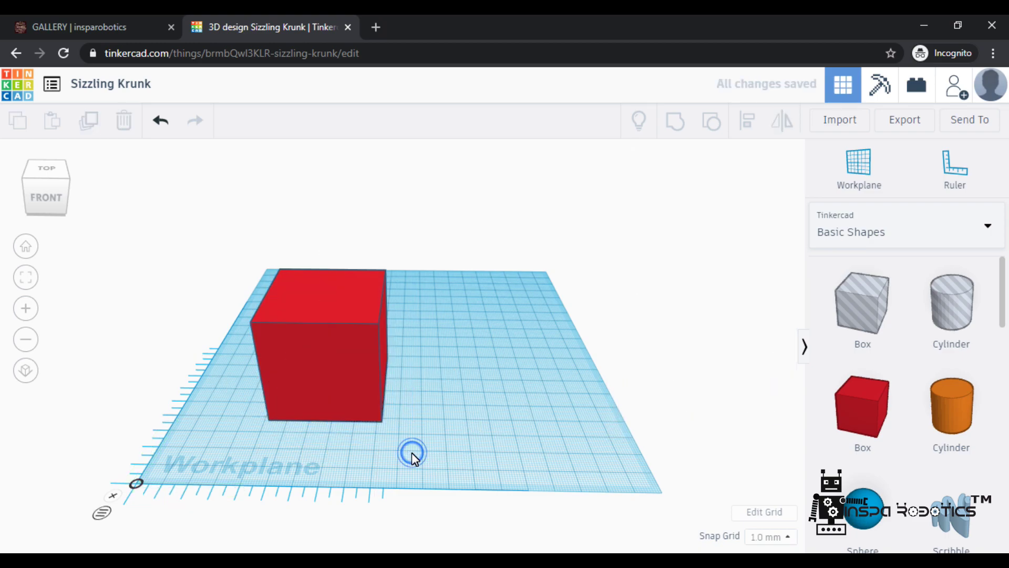
Step: Place a solid cylinder beside the red box, about 139 mm across and 41 mm back from the ruler origin
left_click(353, 369)
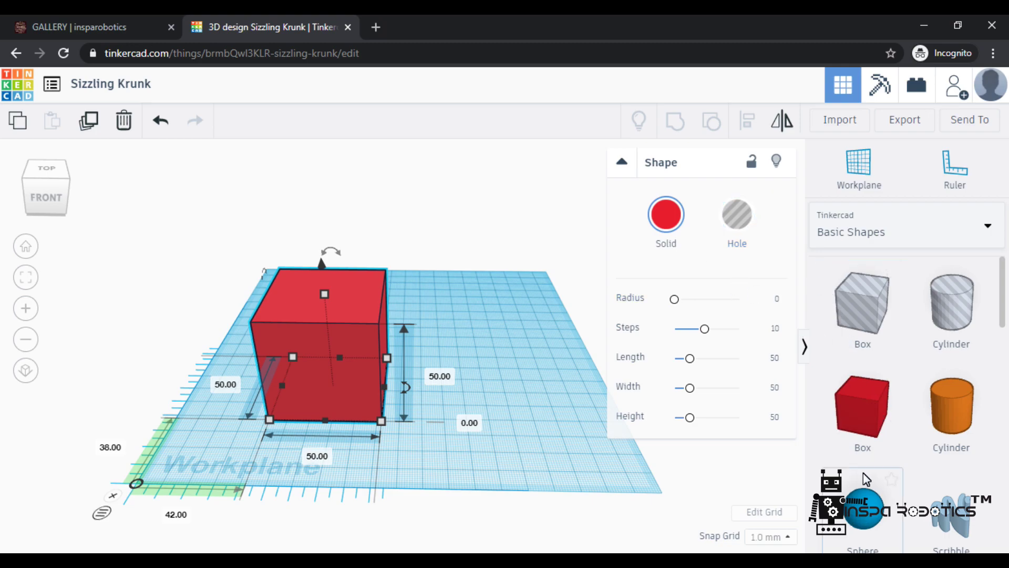
left_click(949, 410)
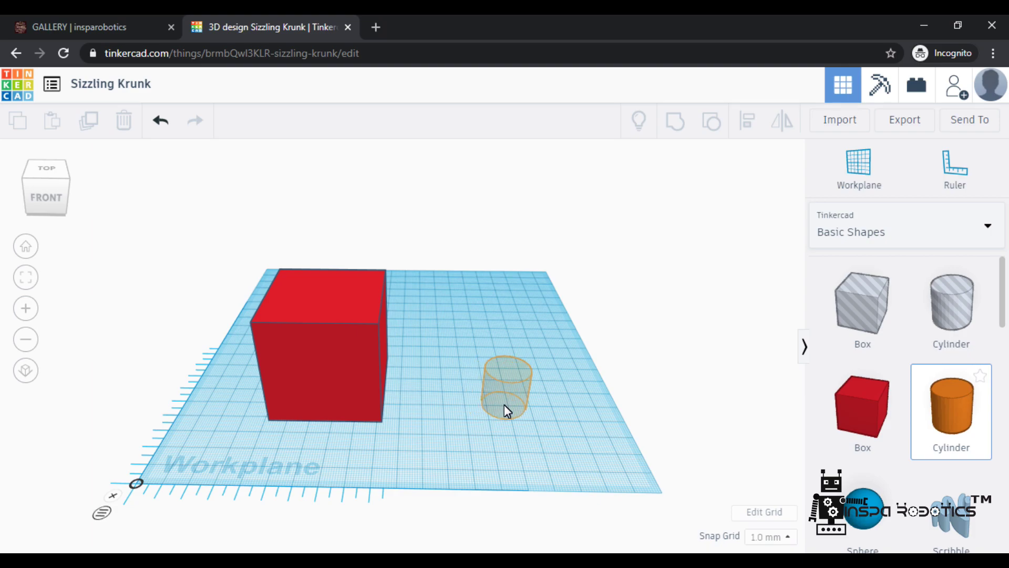
left_click(505, 406)
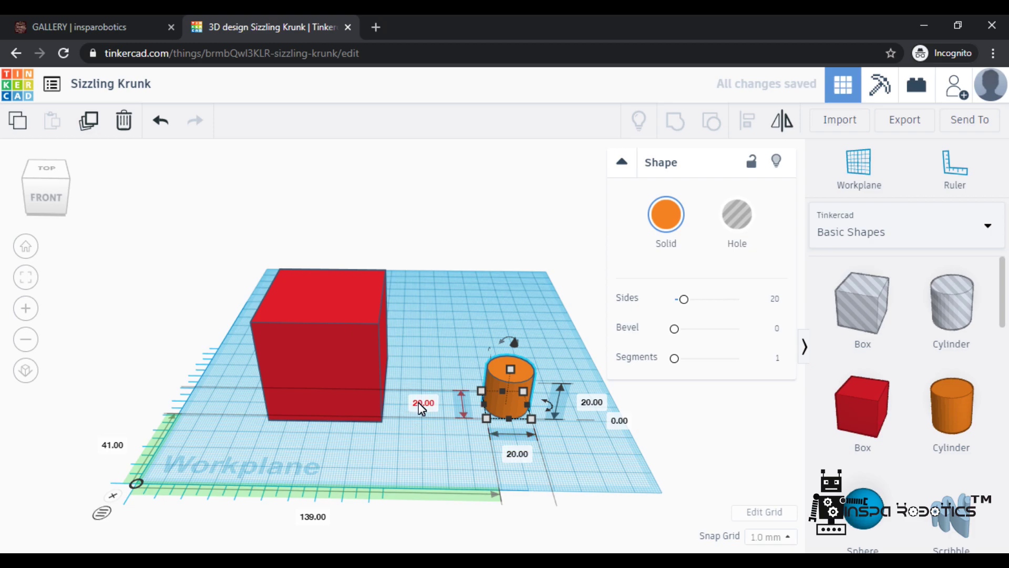
Step: Resize the orange cylinder to 40 mm in length, width and height
left_click(320, 367)
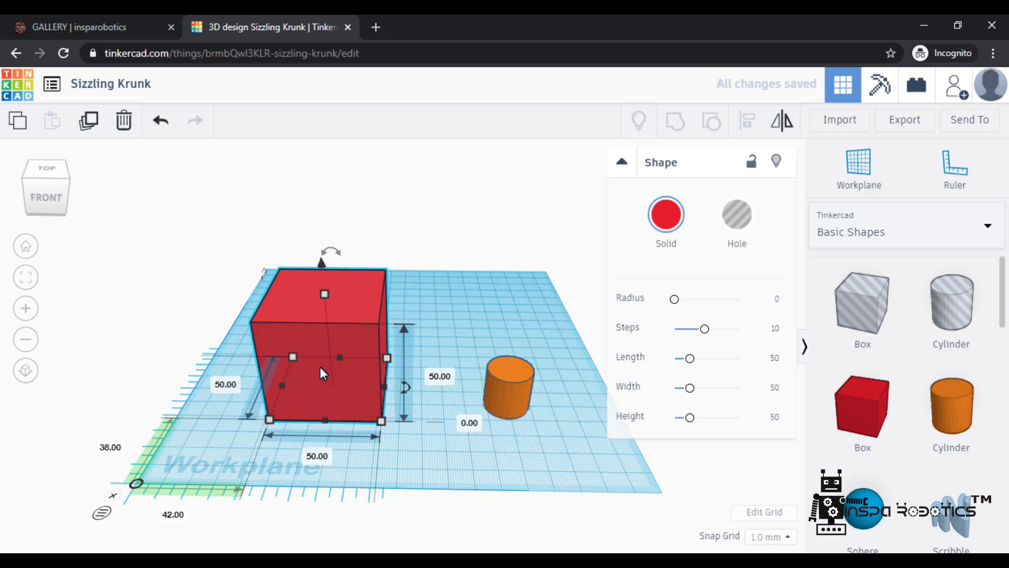
left_click(507, 393)
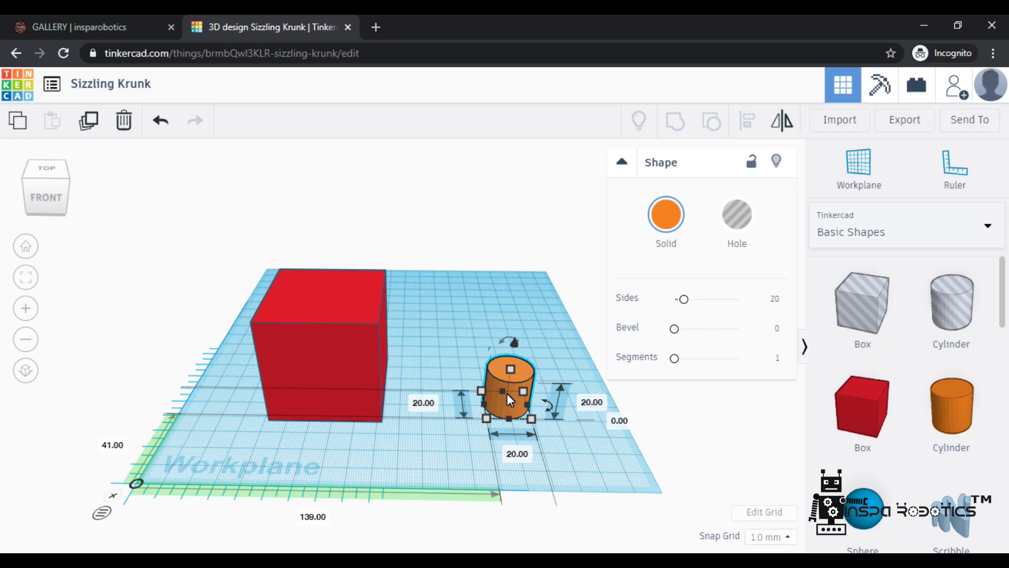
left_click(423, 406)
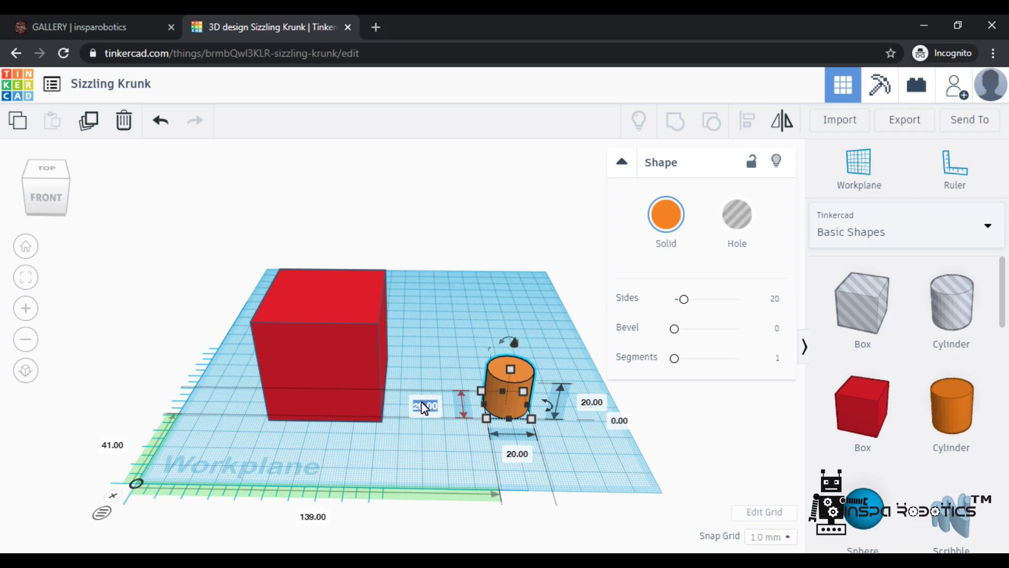
key("BackSpace")
type("5")
type("0")
key("Return")
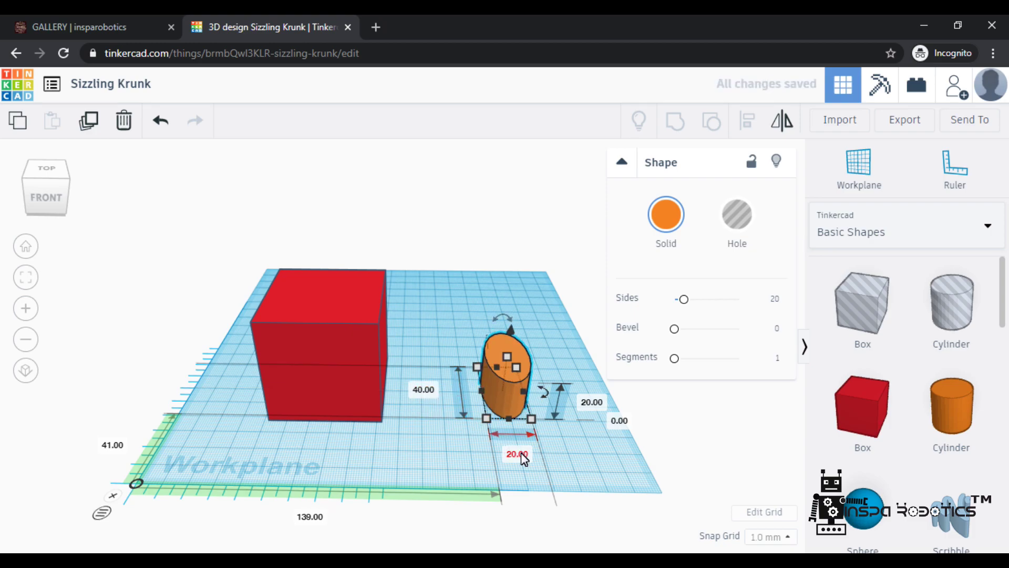
type("40")
key("Return")
left_click(638, 405)
type("40")
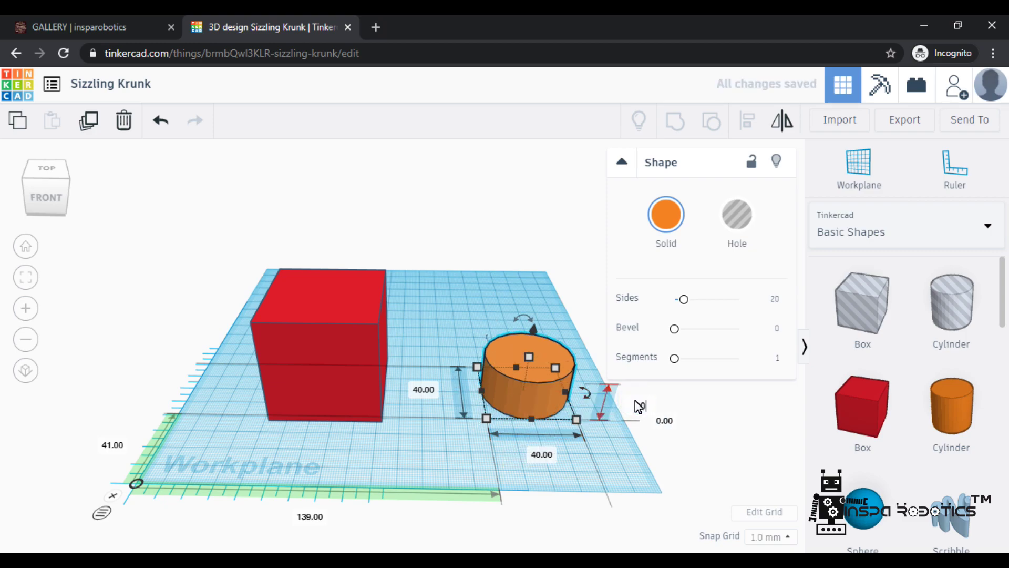
key("Return")
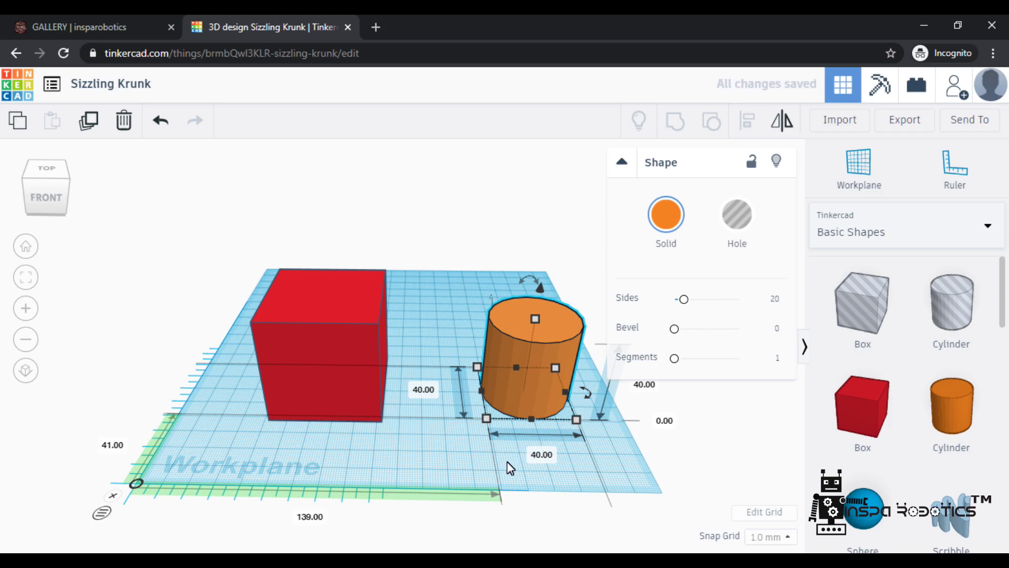
left_click(459, 449)
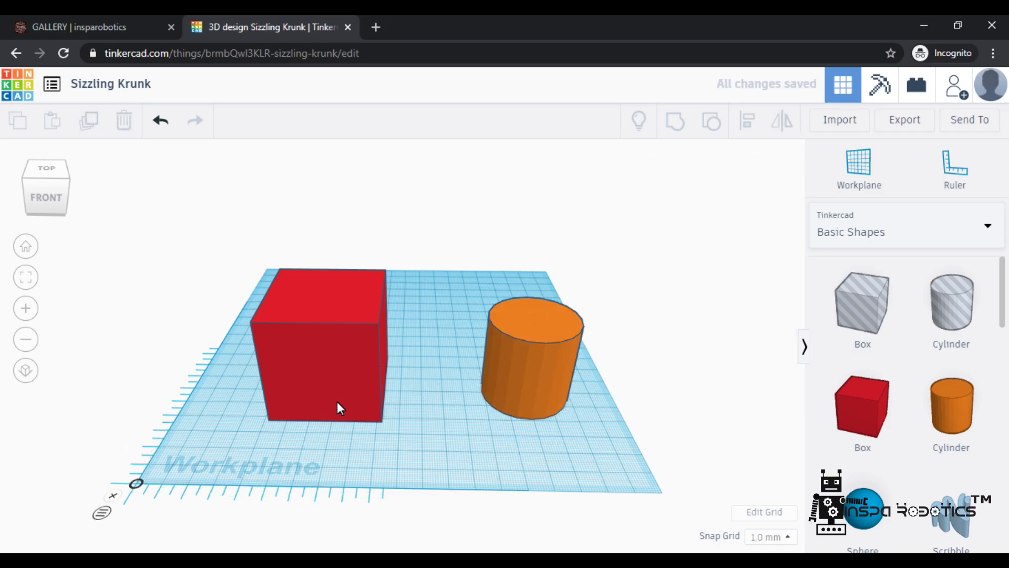
Step: Keep the red box solid and change the orange cylinder into a hole
left_click(335, 375)
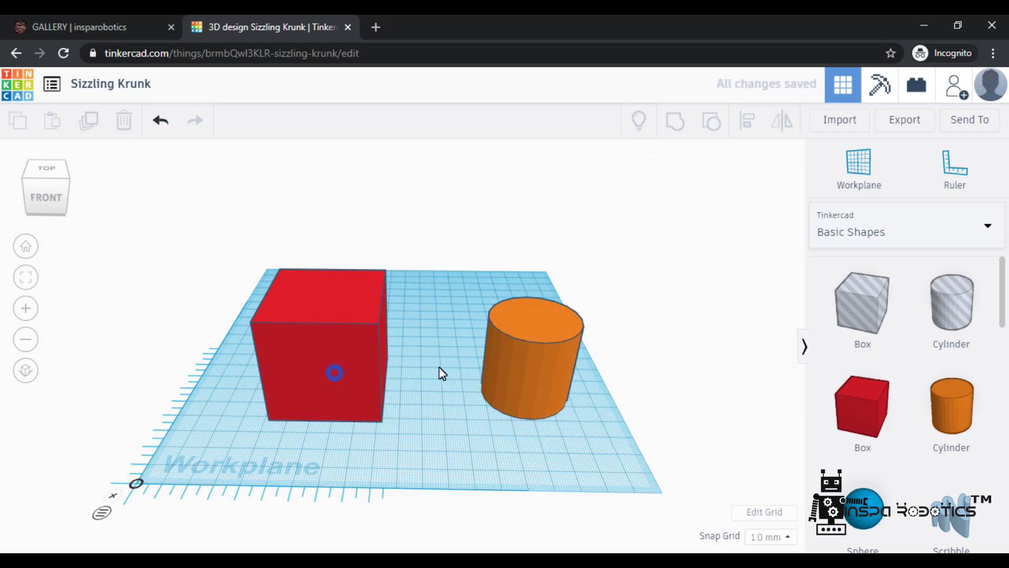
left_click(528, 366)
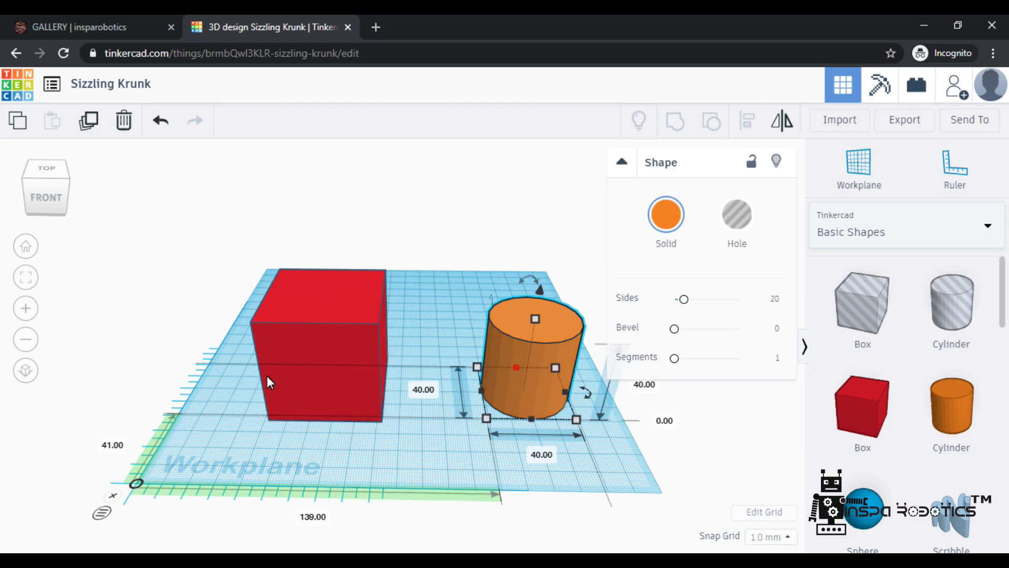
left_click(323, 356)
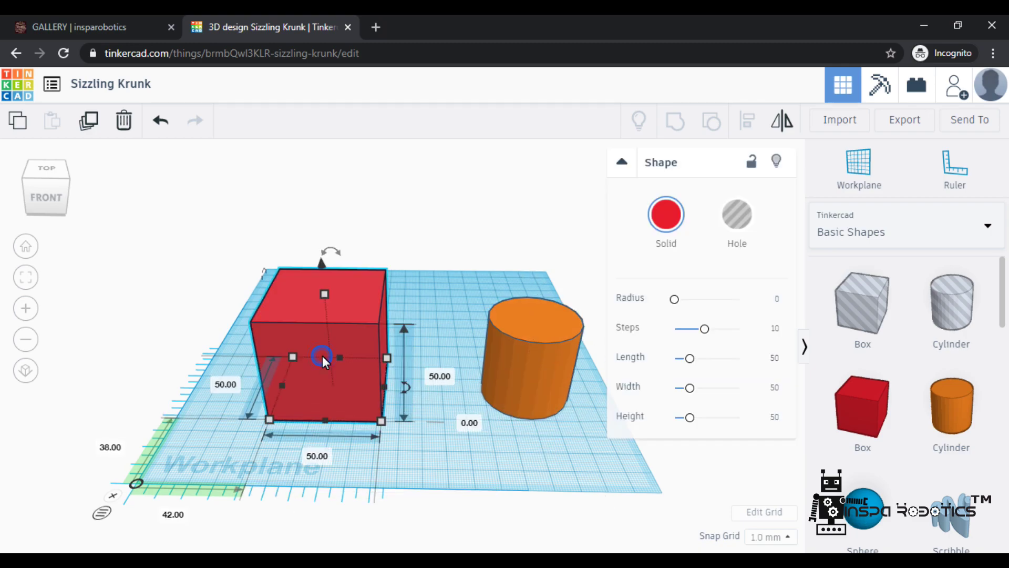
left_click(673, 215)
left_click(513, 383)
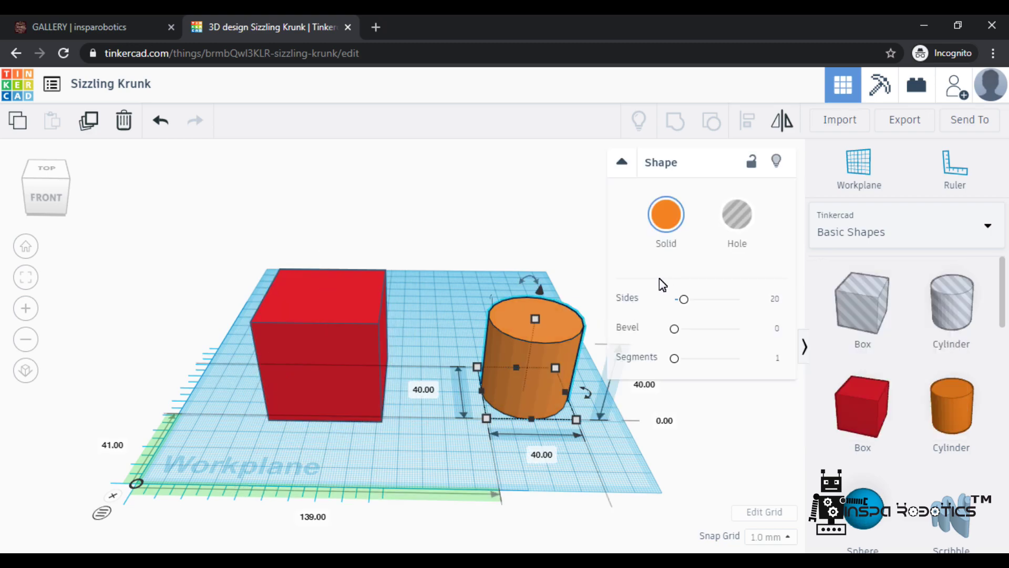
left_click(735, 229)
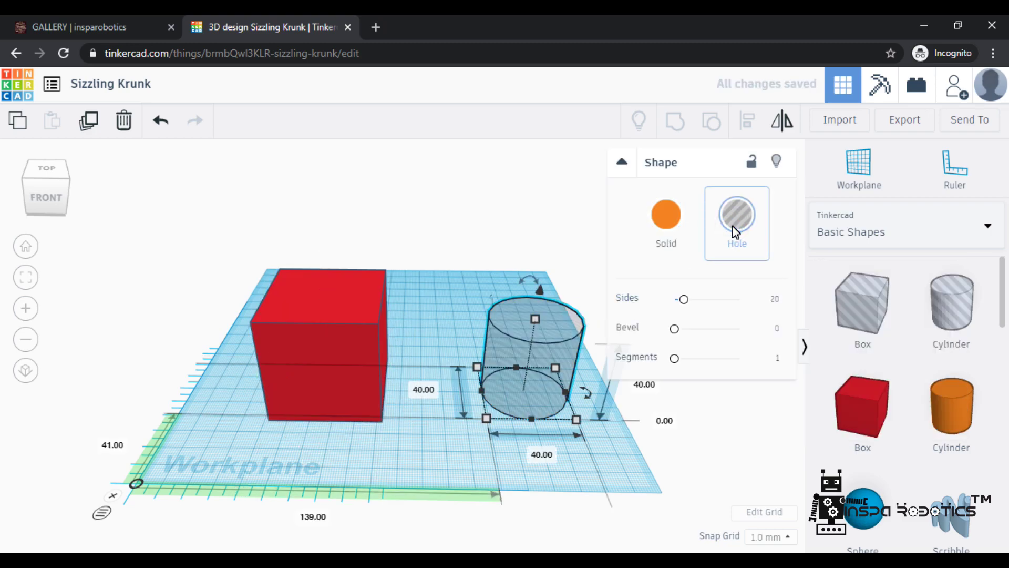
Step: Align the cylinder hole with the red box, centring them along the width and making their tops flush
left_click(445, 444)
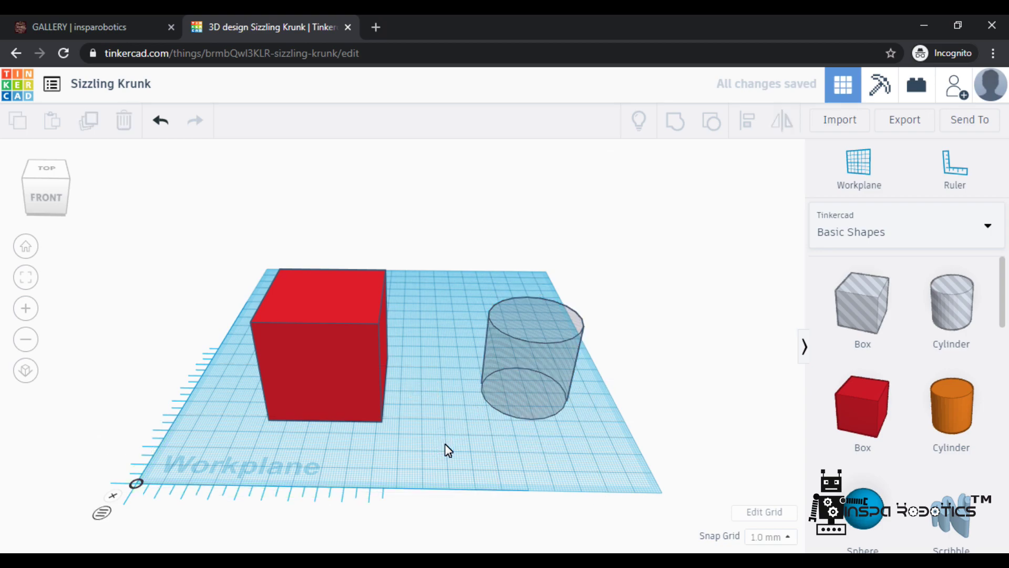
right_click_drag(446, 445, 322, 379)
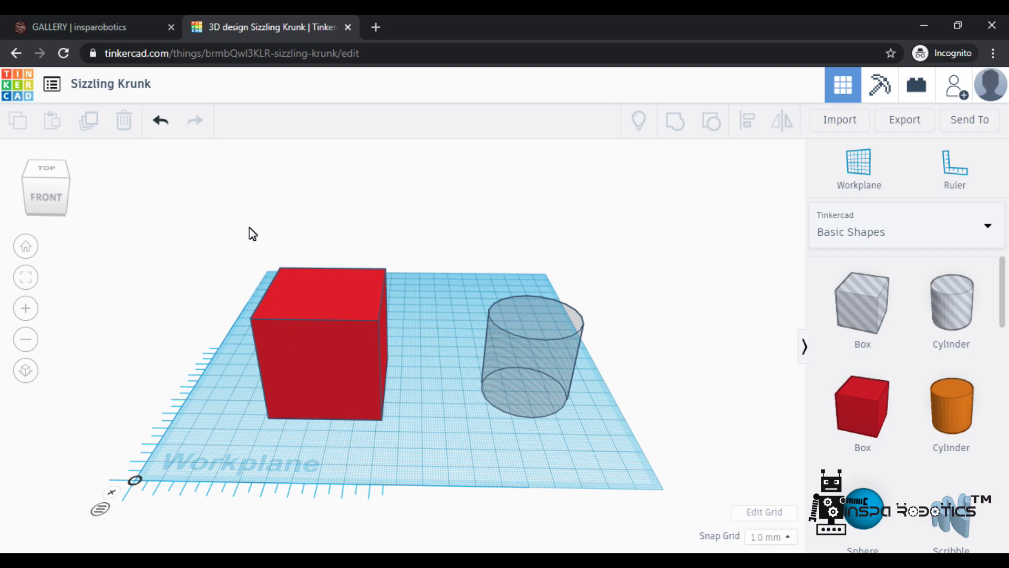
left_click_drag(239, 216, 623, 454)
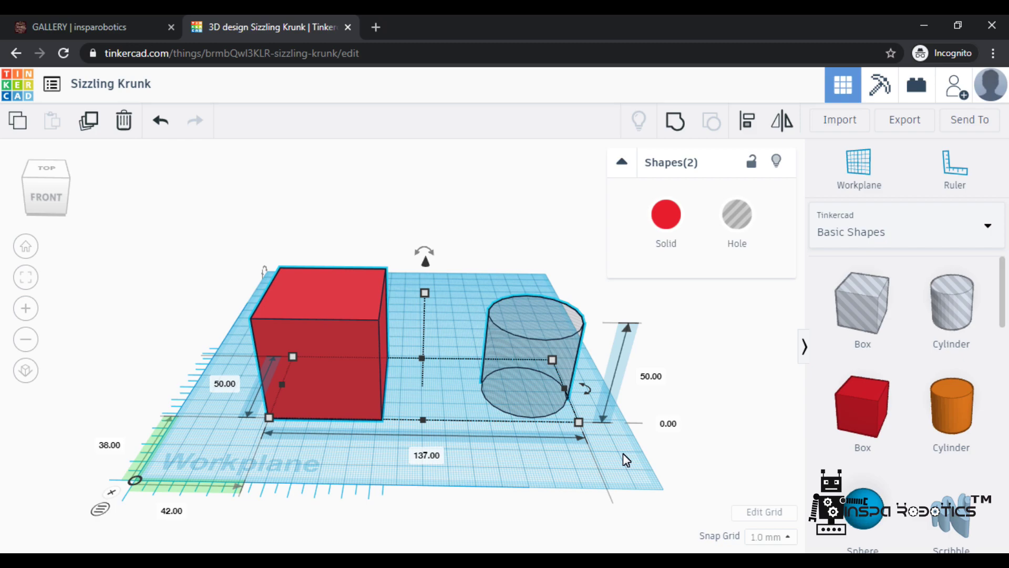
left_click(747, 122)
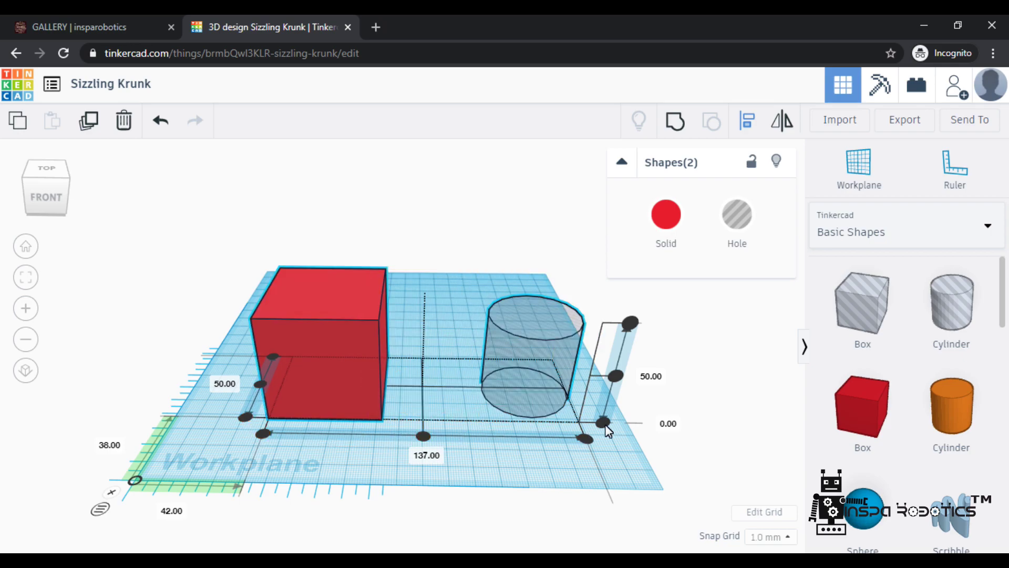
left_click(423, 436)
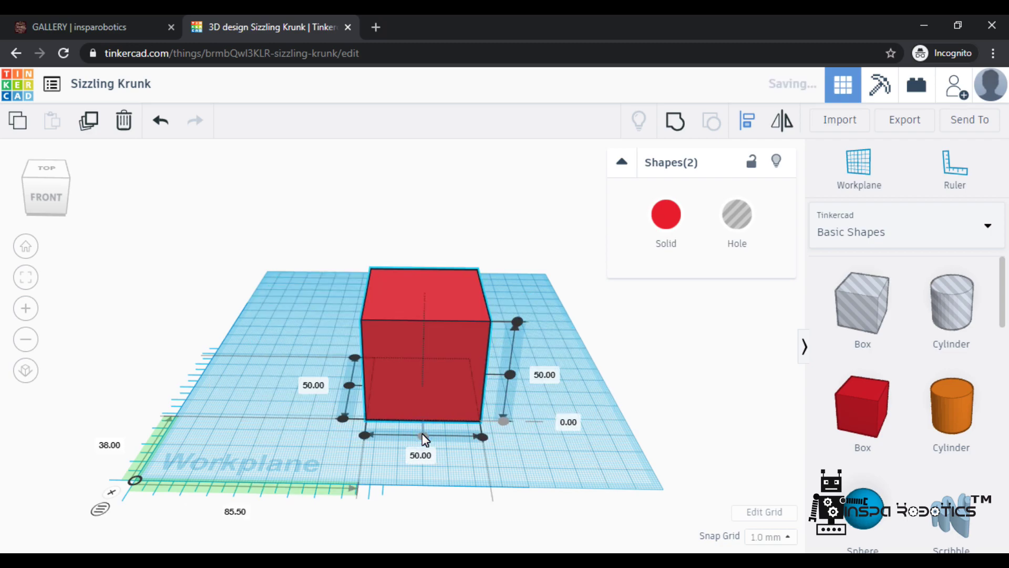
left_click(518, 323)
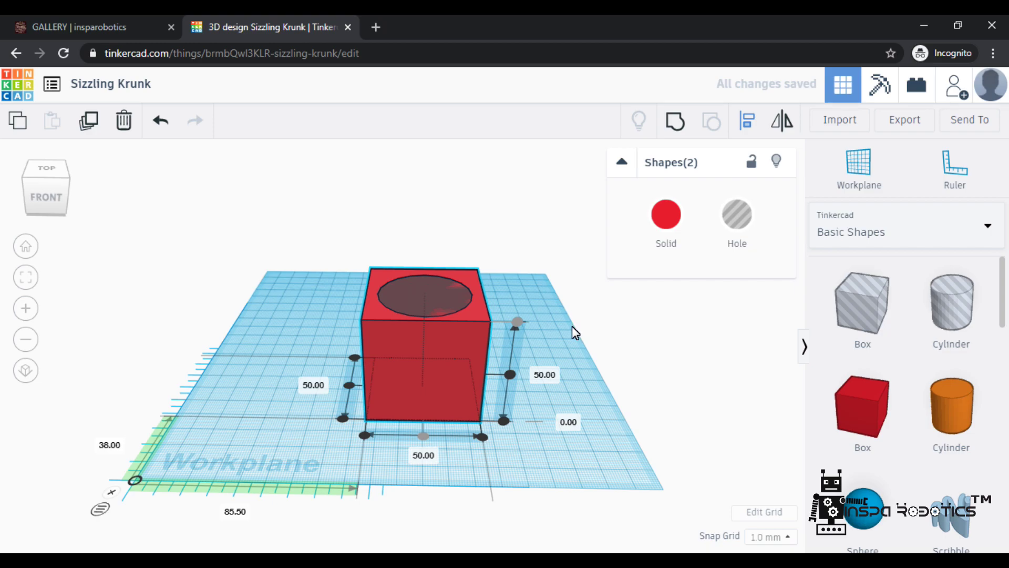
mouse_move(560, 327)
right_mouse_down()
mouse_move(531, 394)
mouse_move(556, 351)
mouse_move(547, 357)
right_mouse_up()
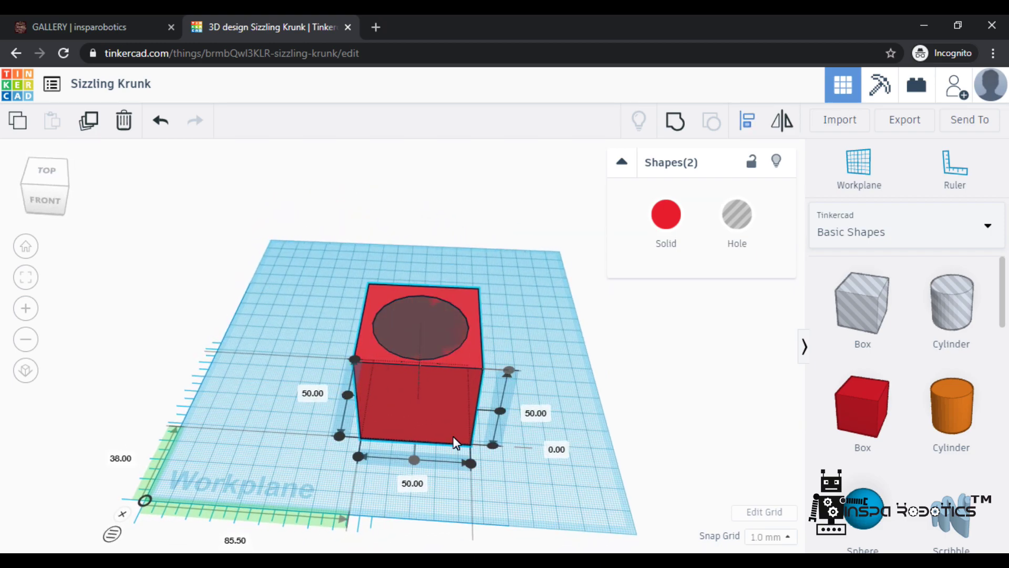
left_click(298, 326)
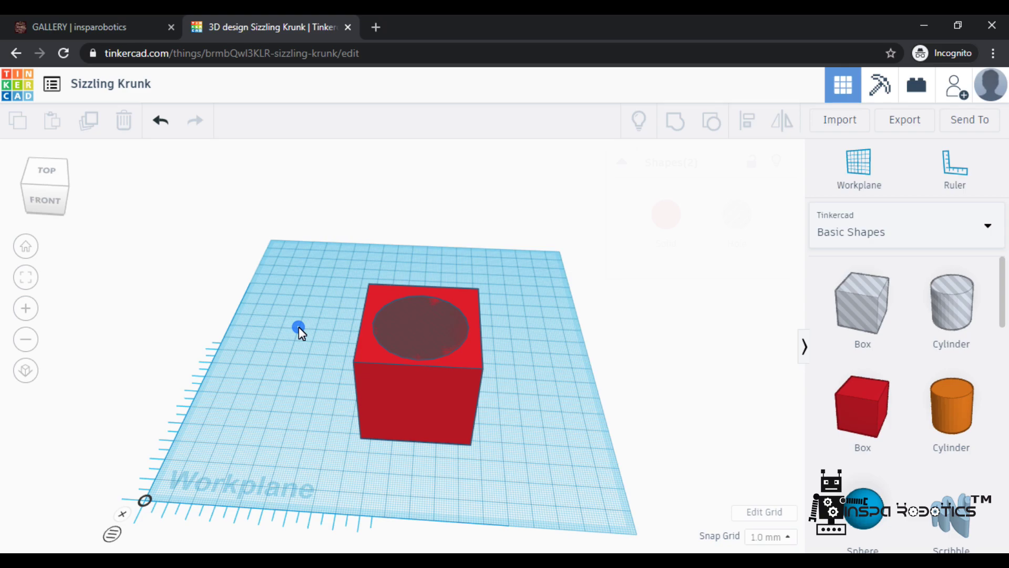
Step: Group the red box and the cylinder hole to cut the recess, and inspect the cavity from above
left_click(299, 276)
left_click_drag(346, 314, 541, 463)
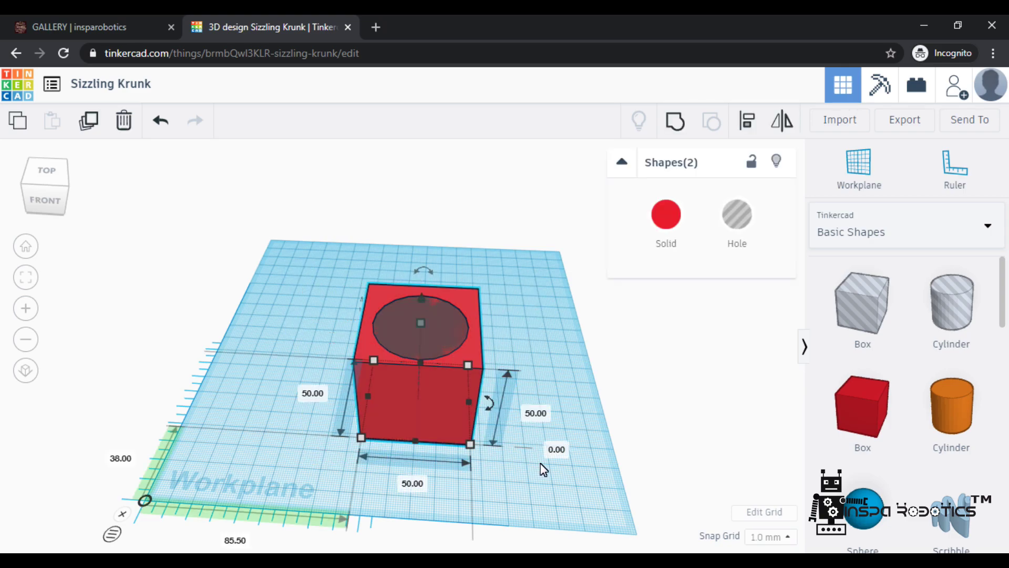
left_click(675, 121)
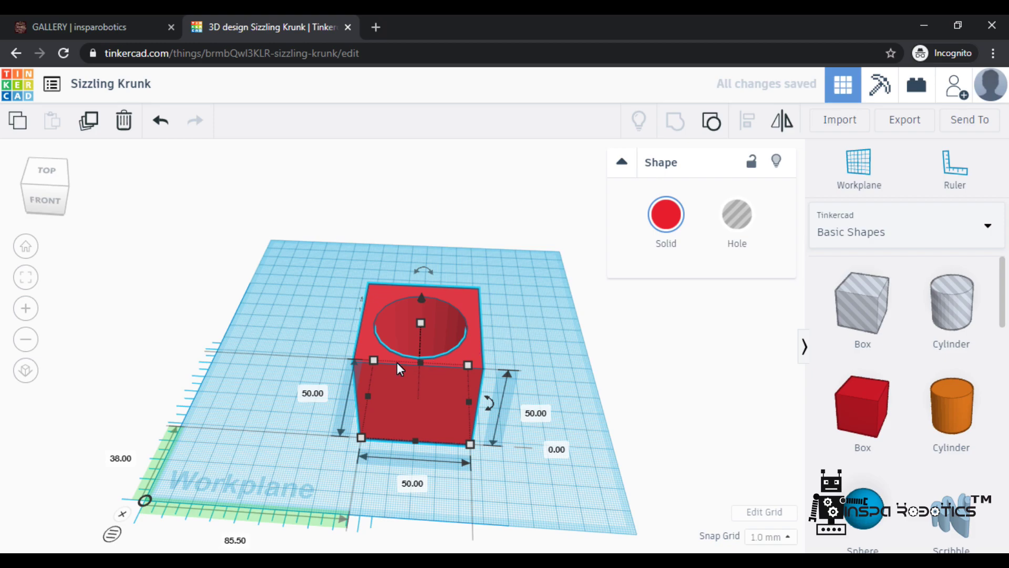
scroll(396, 363, "up", 3)
mouse_move(669, 330)
right_mouse_down()
mouse_move(660, 363)
mouse_move(671, 331)
right_mouse_up()
scroll(671, 335, "down", 2)
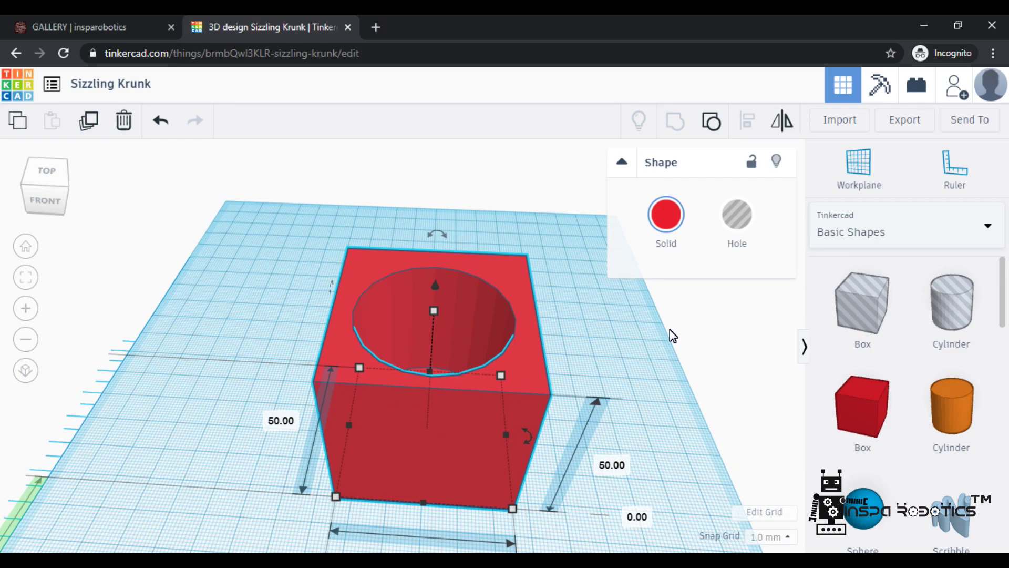
left_click(377, 446)
right_click_drag(465, 421, 453, 443)
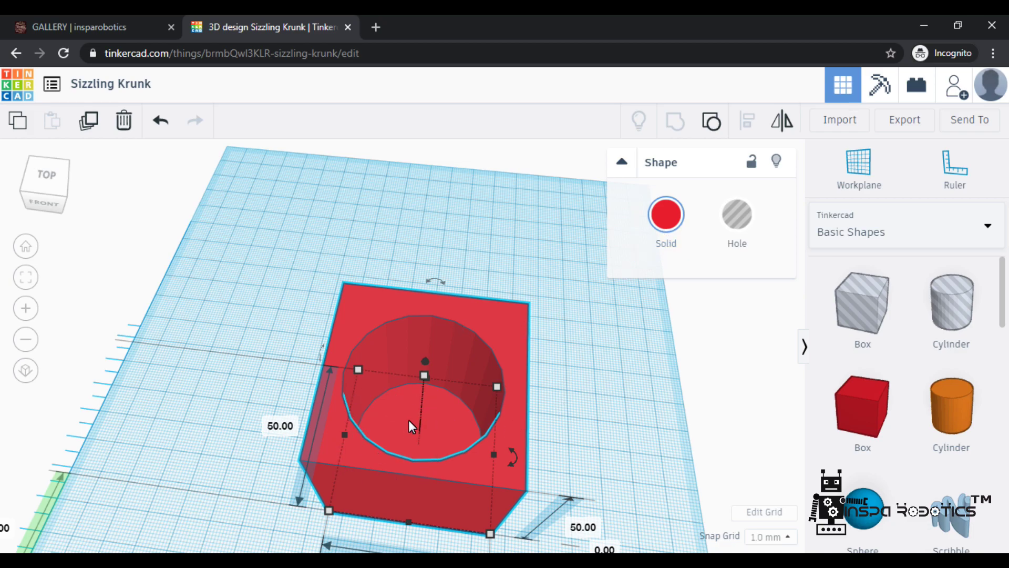
Step: Undo the grouping and both alignments of the box and cylinder hole
left_click(160, 122)
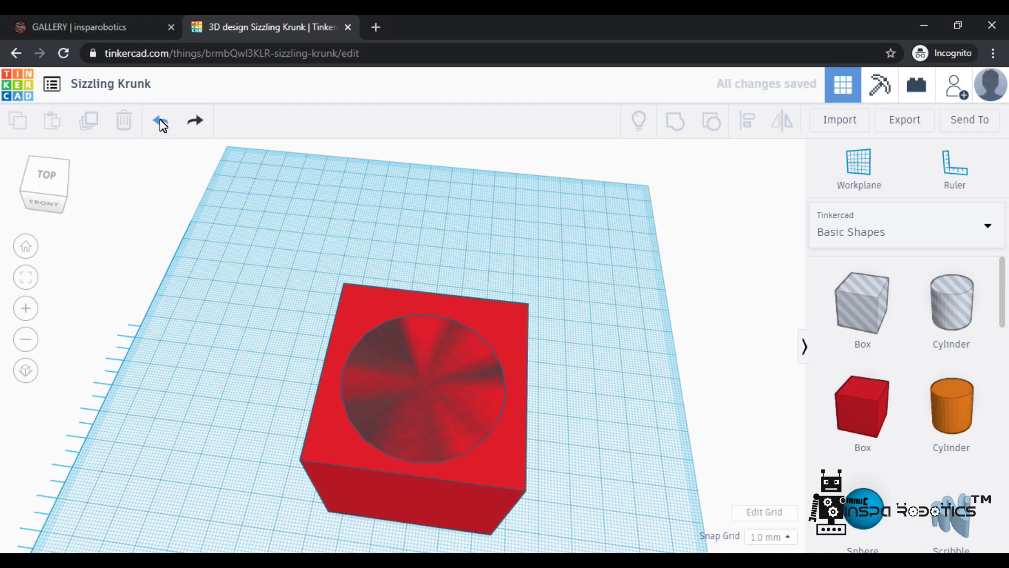
left_click(160, 122)
left_click(160, 119)
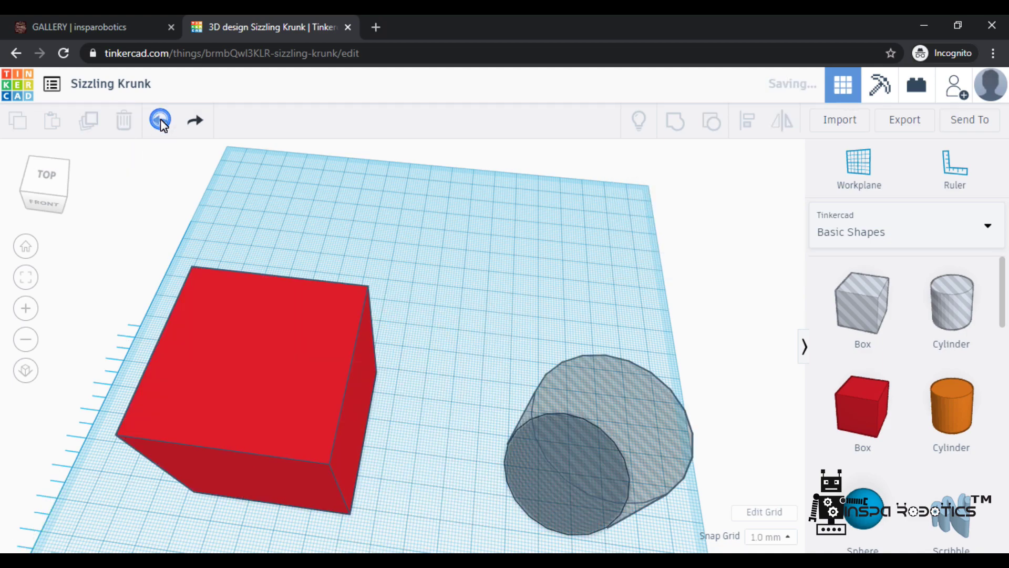
Step: Change the cylinder hole back into an orange solid
left_click(423, 413)
right_click_drag(451, 452, 473, 415)
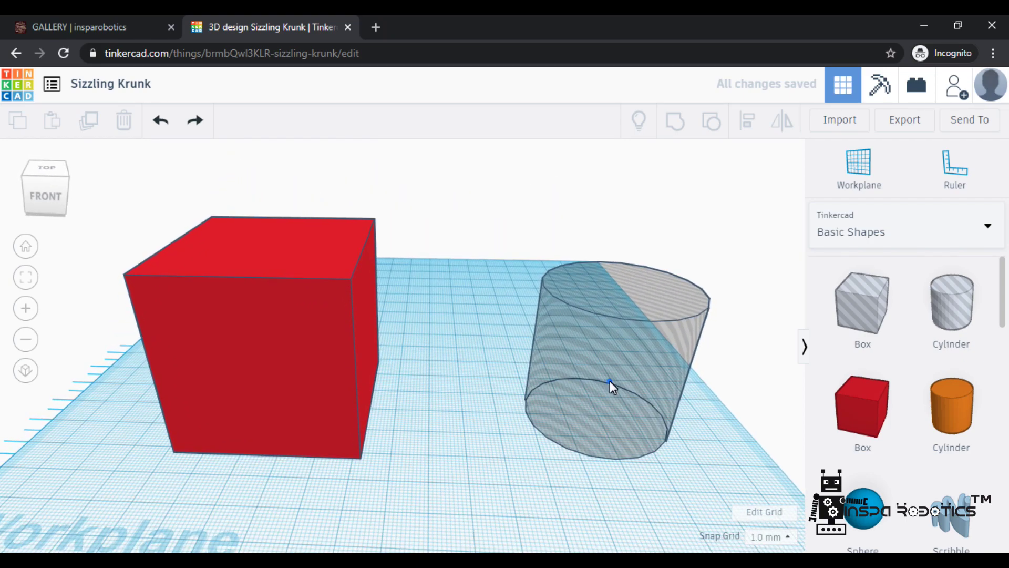
left_click(610, 381)
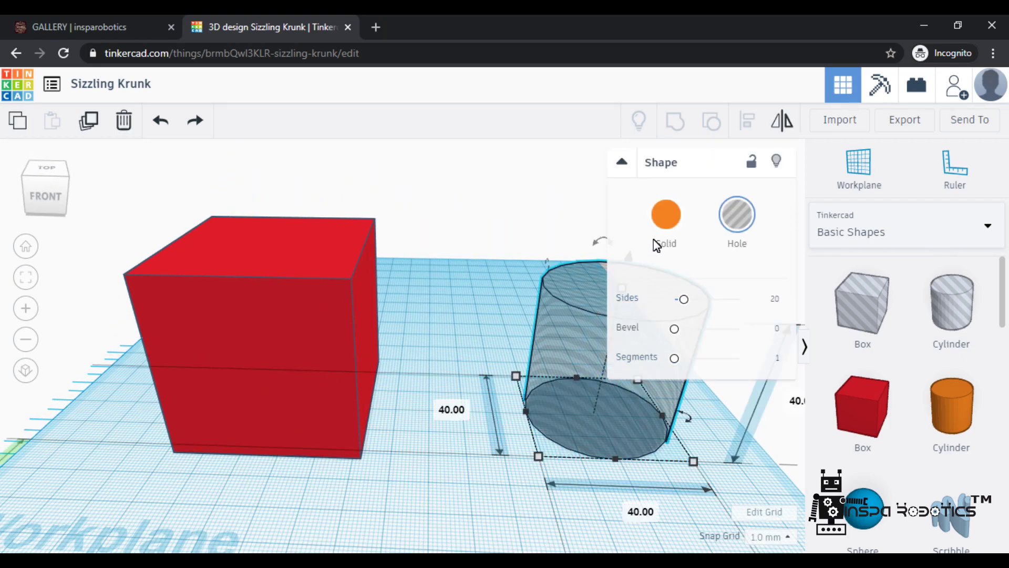
left_click(661, 222)
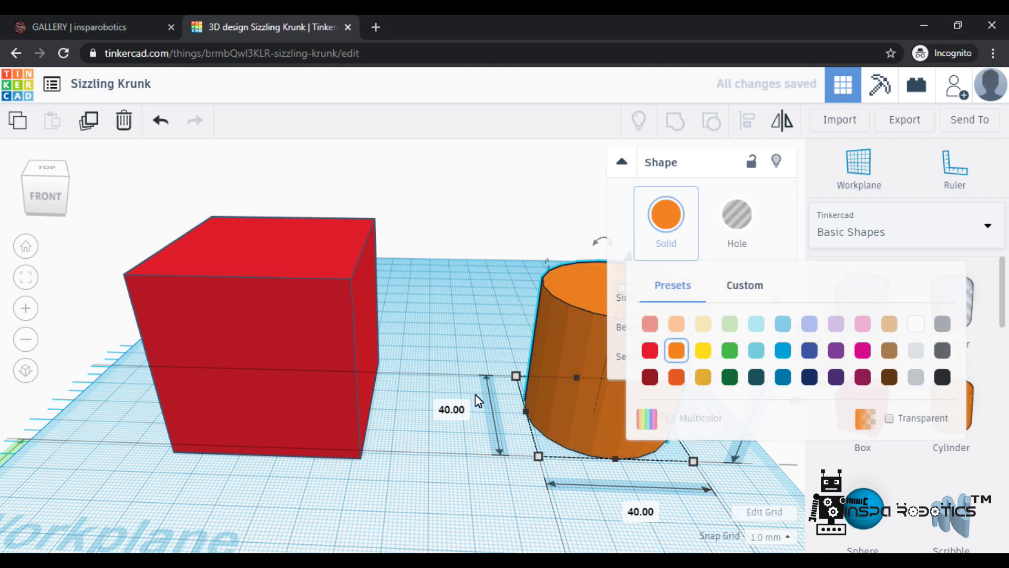
left_click(436, 472)
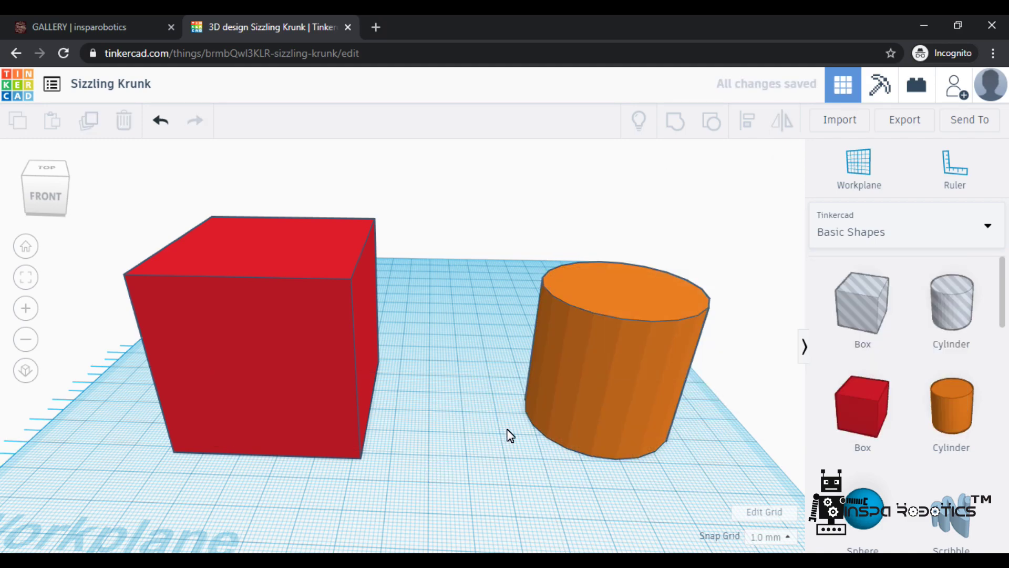
Step: Align the red box and the solid orange cylinder to their centre along the width and flush at the top
left_click_drag(124, 171, 720, 481)
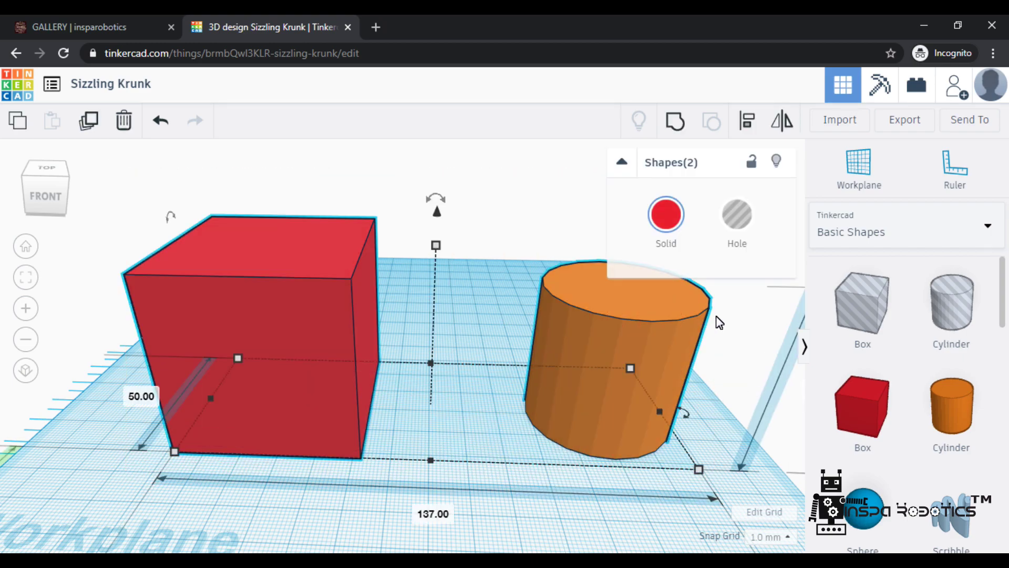
left_click(754, 121)
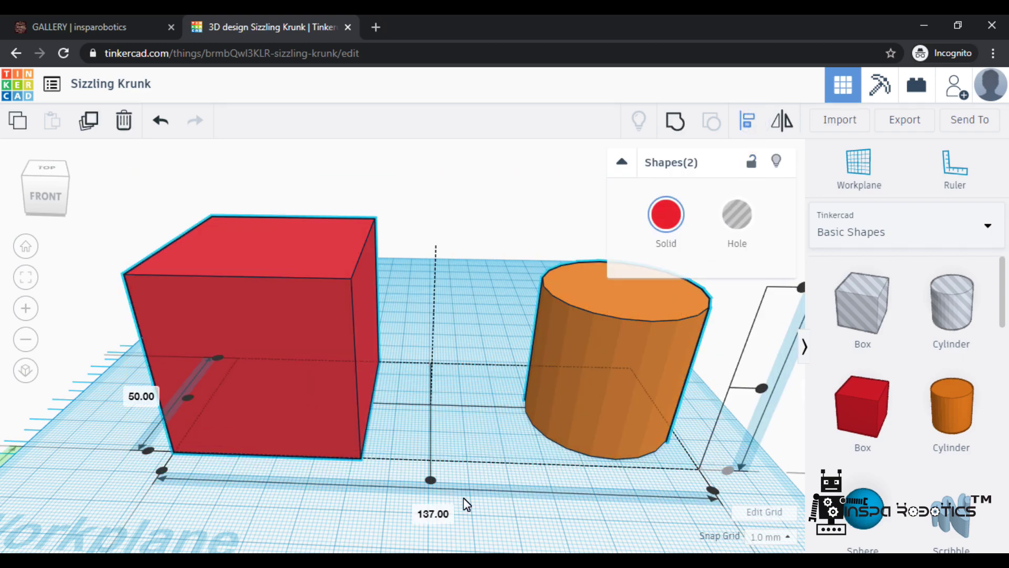
left_click(431, 480)
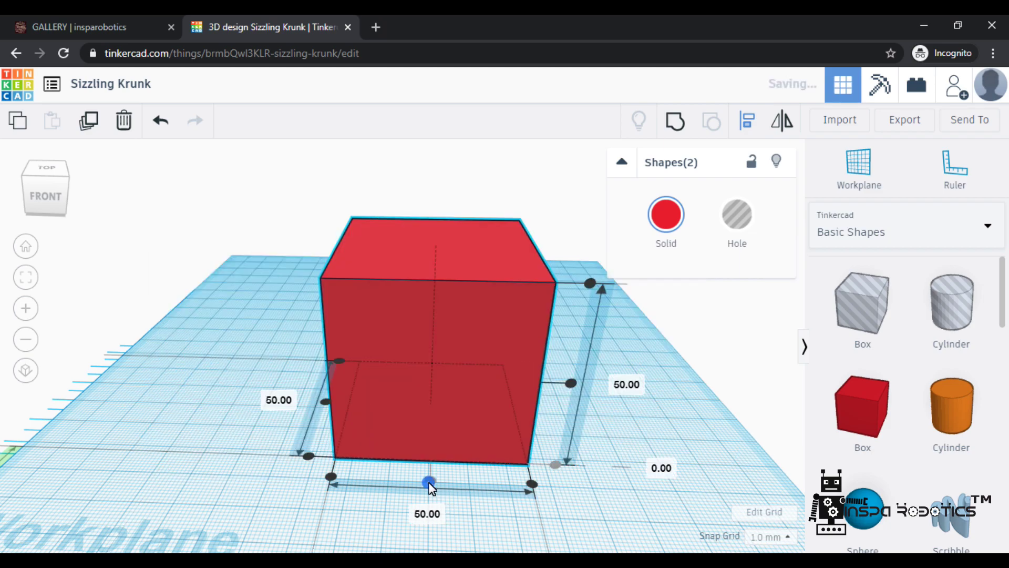
left_click(591, 284)
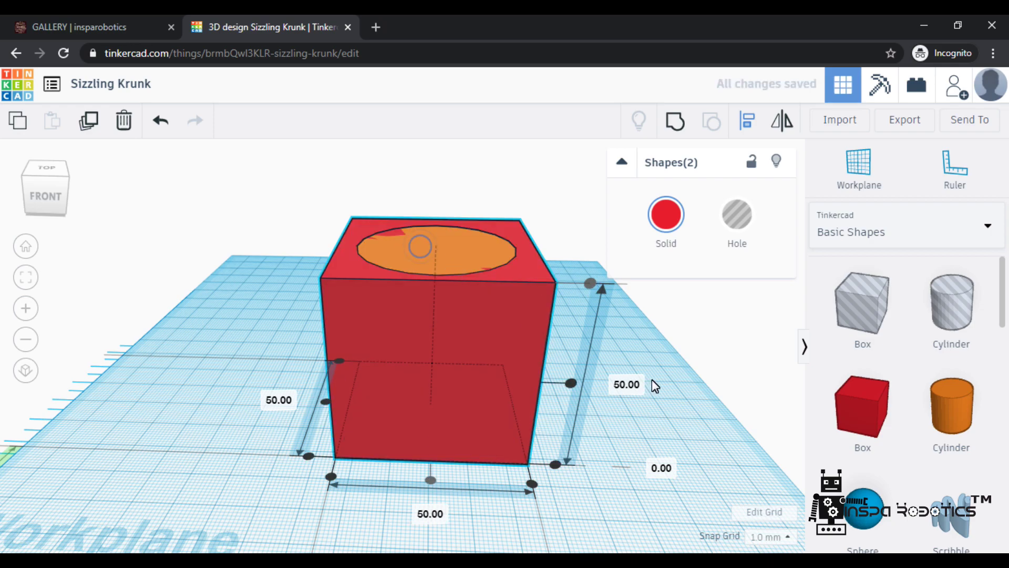
left_click(699, 436)
Step: Raise the orange cylinder inside the box to 20 mm above the workplane
left_click(428, 248)
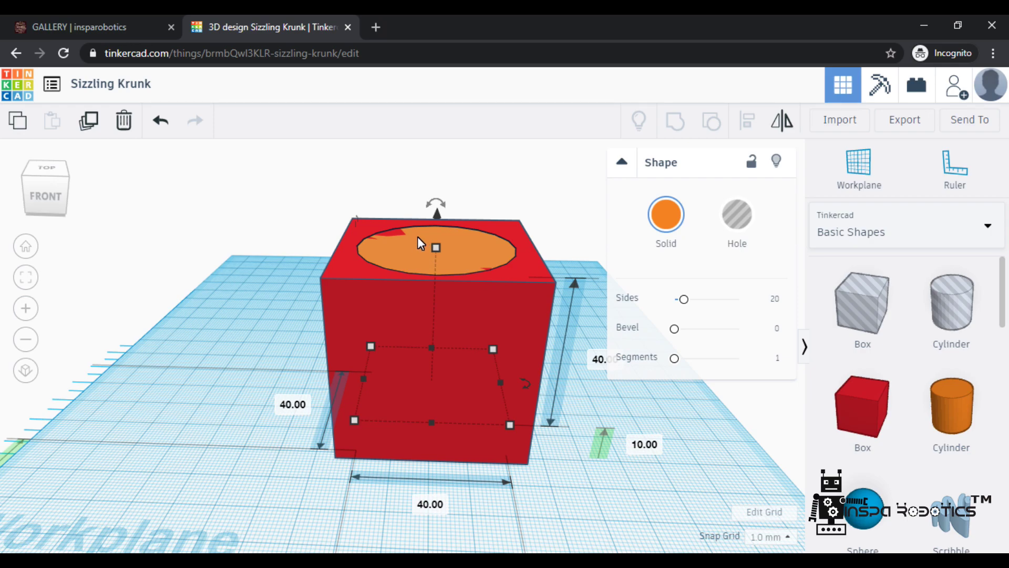
scroll(576, 471, "down", 2)
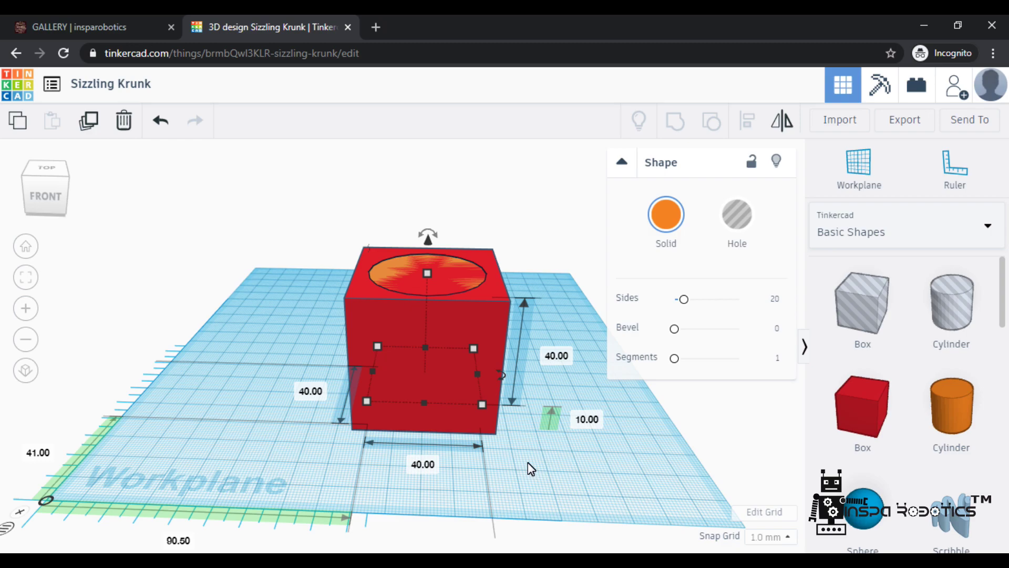
mouse_move(318, 472)
right_mouse_down()
mouse_move(325, 430)
mouse_move(339, 465)
mouse_move(321, 455)
mouse_move(326, 435)
mouse_move(313, 471)
right_mouse_up()
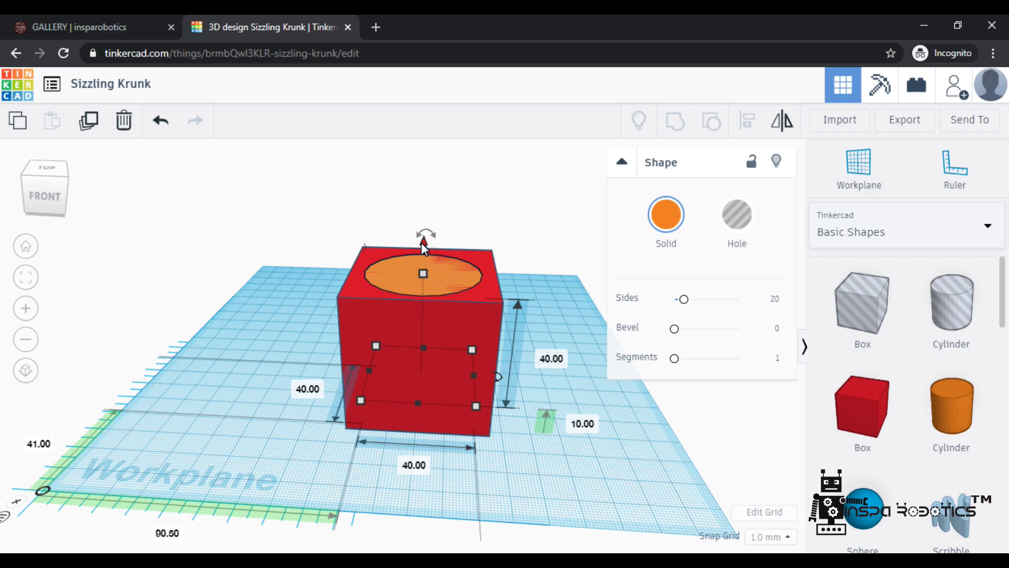
scroll(421, 242, "up", 3)
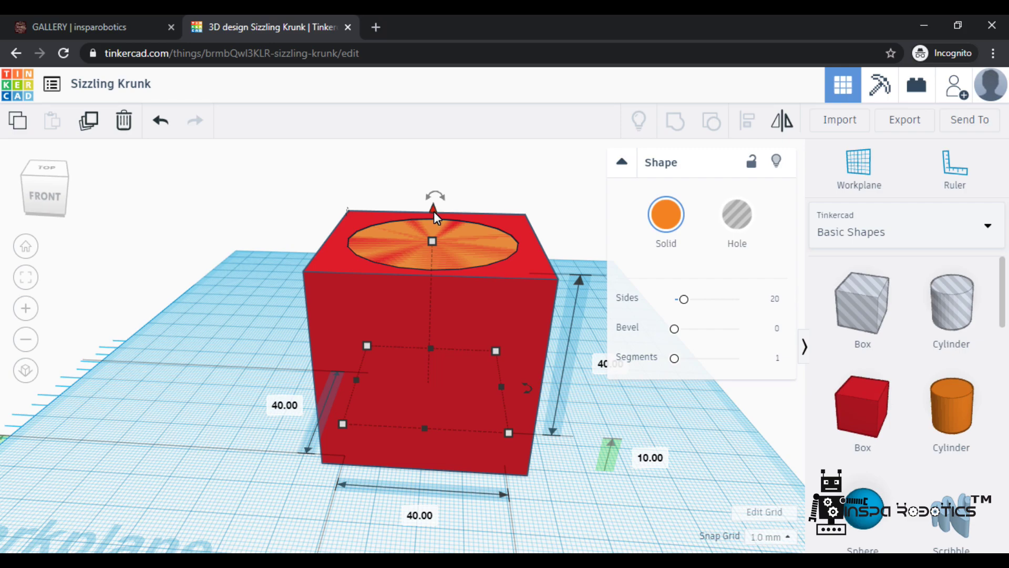
left_click_drag(434, 210, 435, 162)
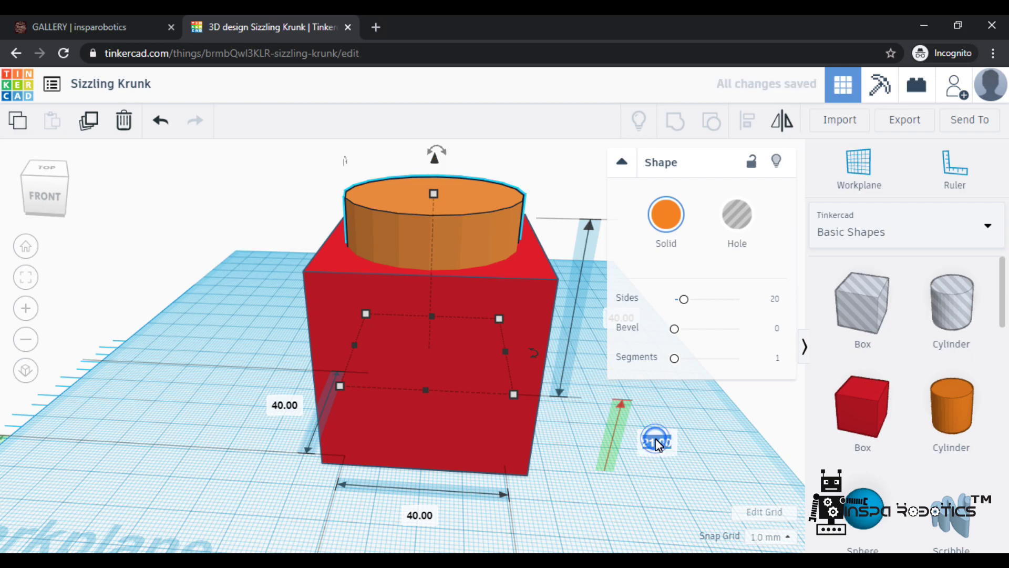
type("20")
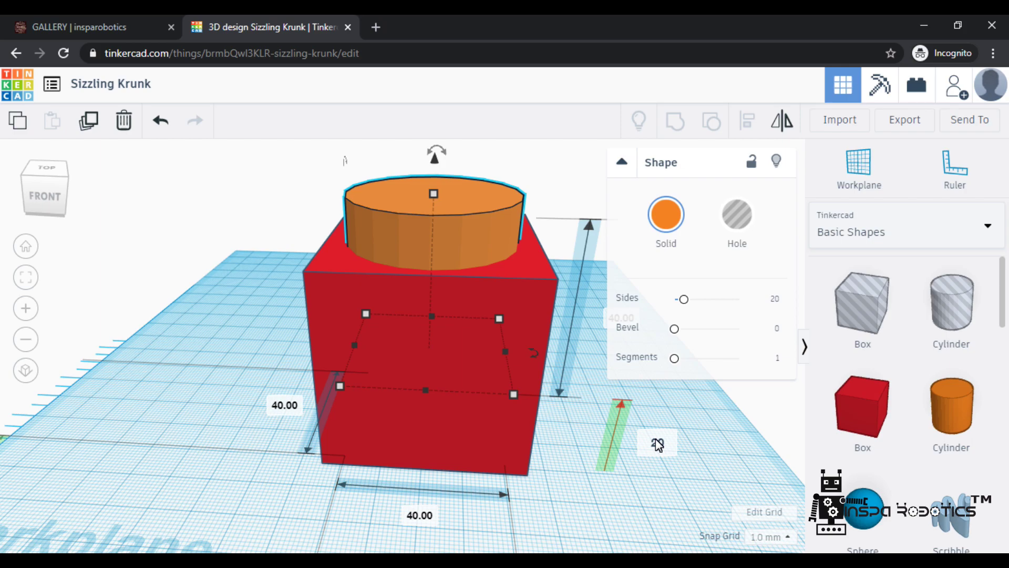
key("Return")
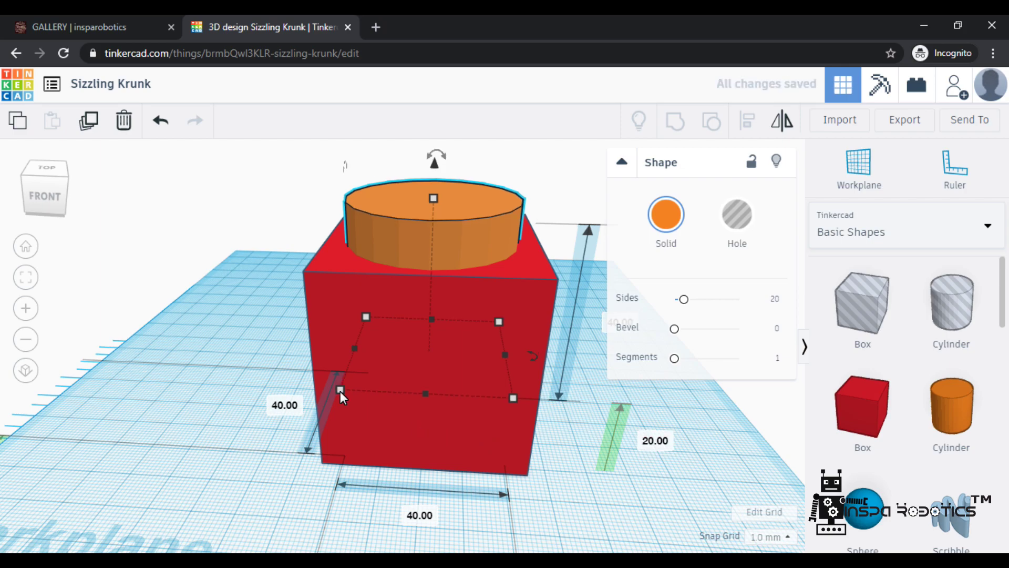
left_click(245, 339)
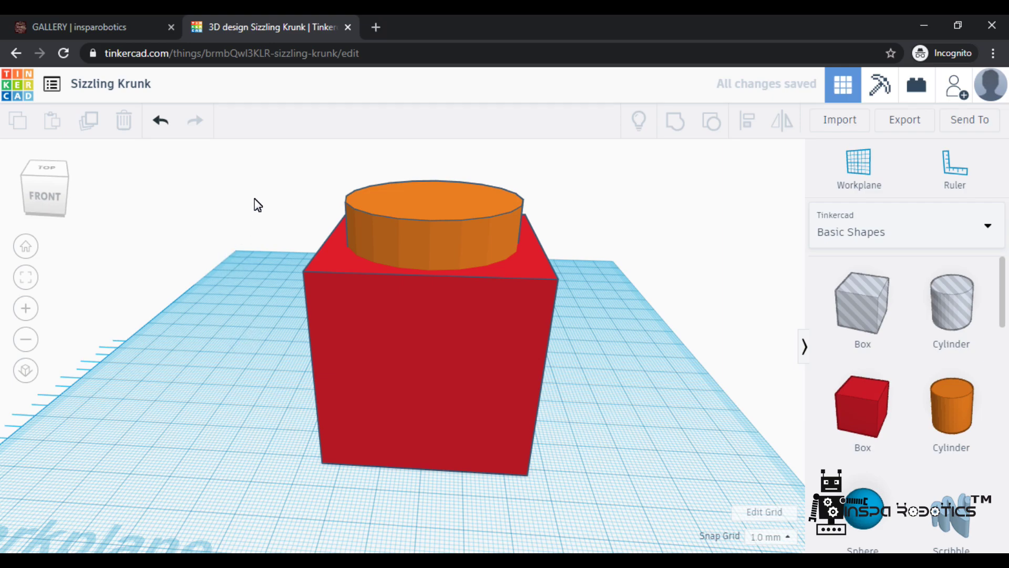
Step: Group the red box and the raised cylinder into one solid shape, and leave it deselected
left_click_drag(249, 163, 586, 494)
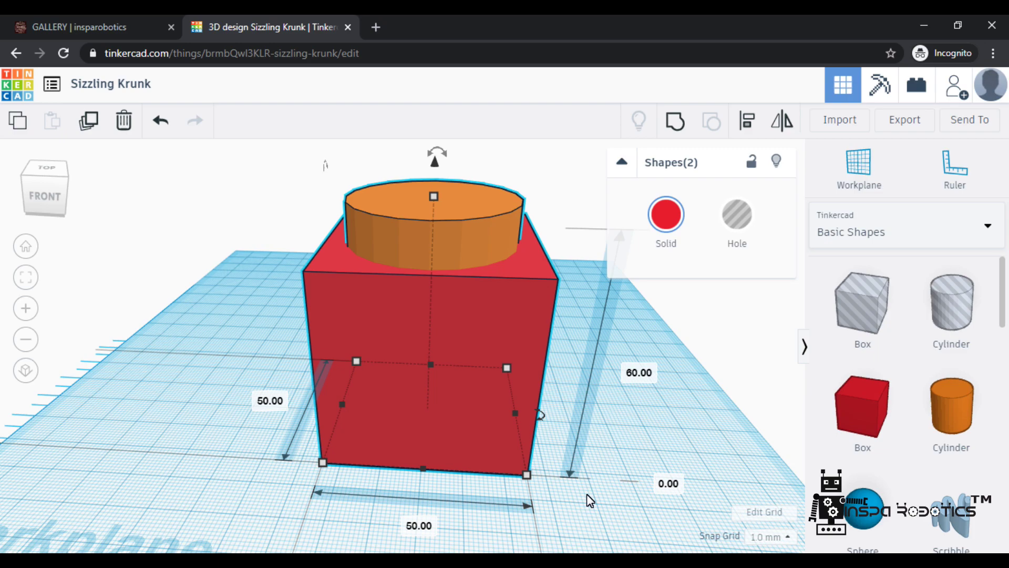
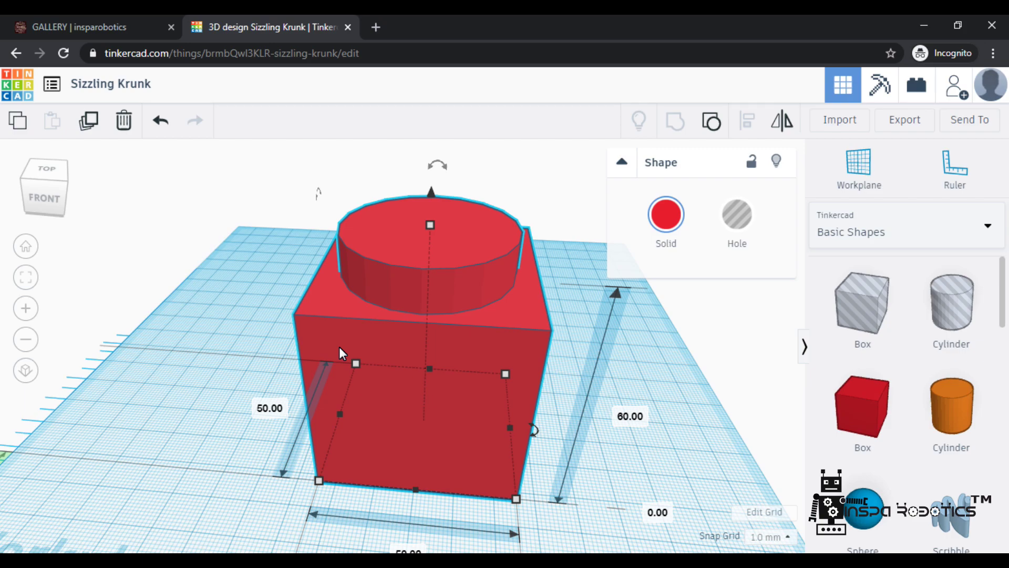
scroll(223, 341, "down", 5)
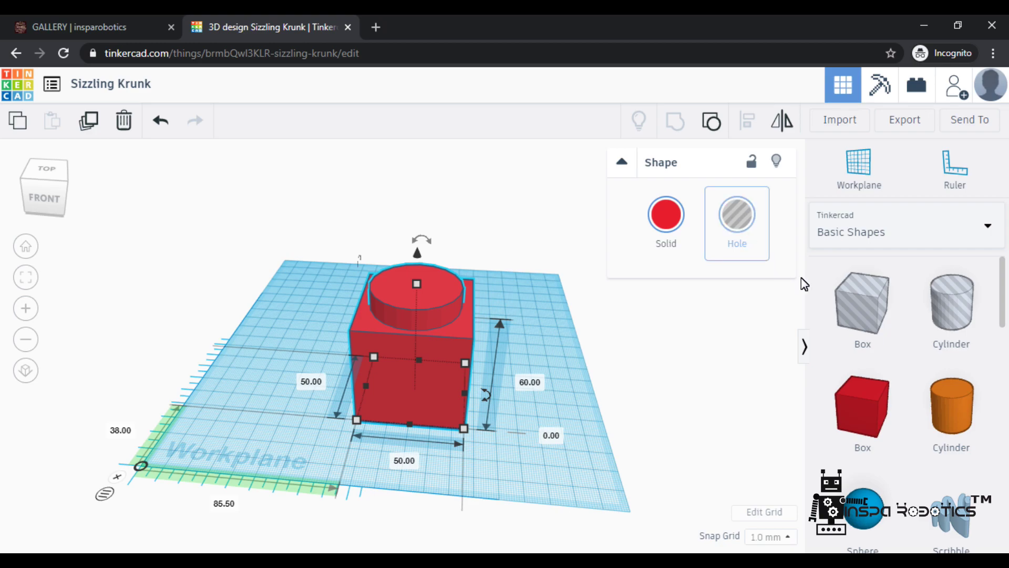
left_click(559, 466)
mouse_move(505, 458)
right_mouse_down()
mouse_move(530, 455)
mouse_move(520, 467)
right_mouse_up()
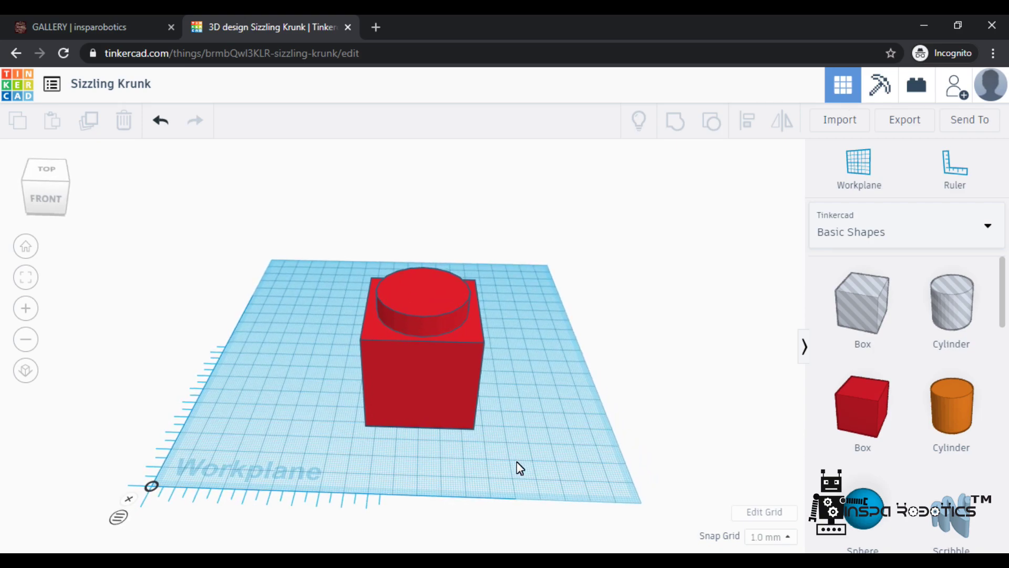